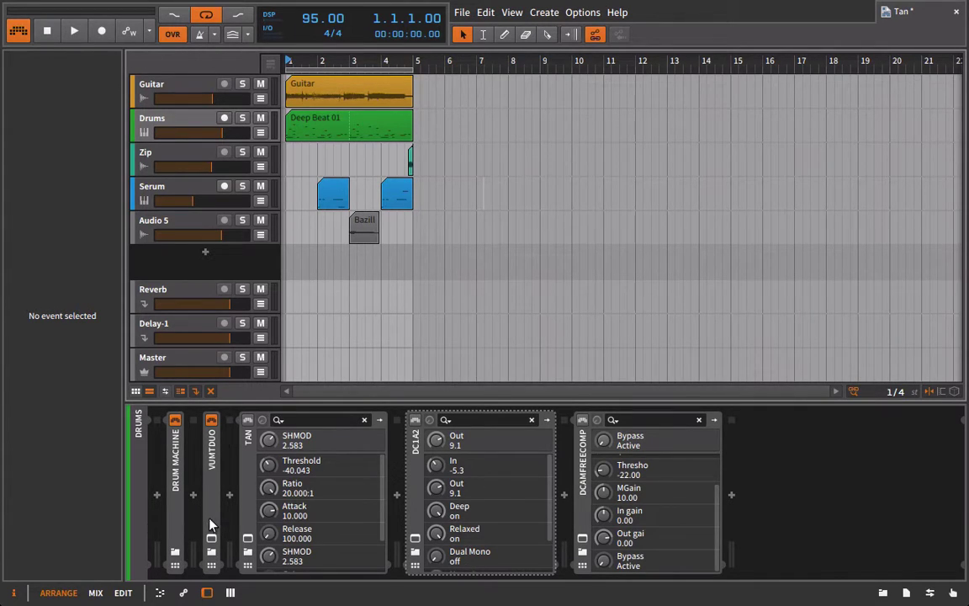
Open the TAN compressor's plugin window from its device in the Drums chain
{"action": "left_click", "coordinate": [248, 540]}
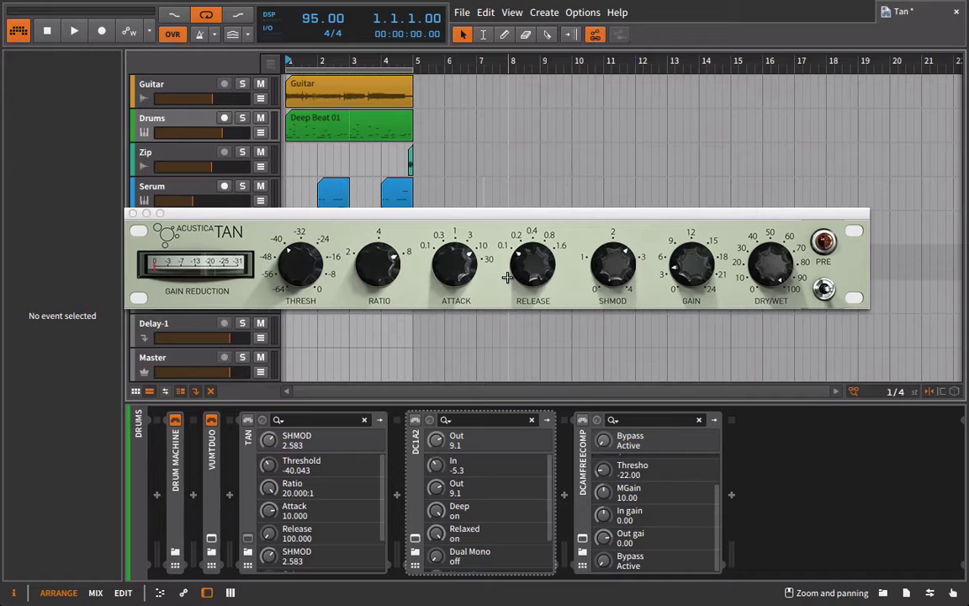
Close the TAN window, then play the drums for about ten seconds and stop
{"action": "left_click", "coordinate": [132, 212]}
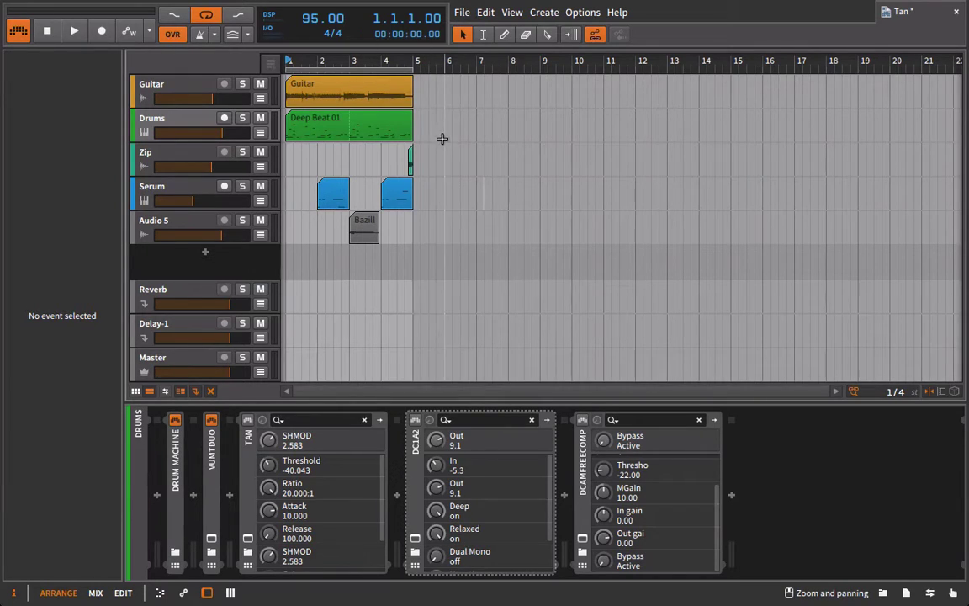
{"action": "key", "text": "space"}
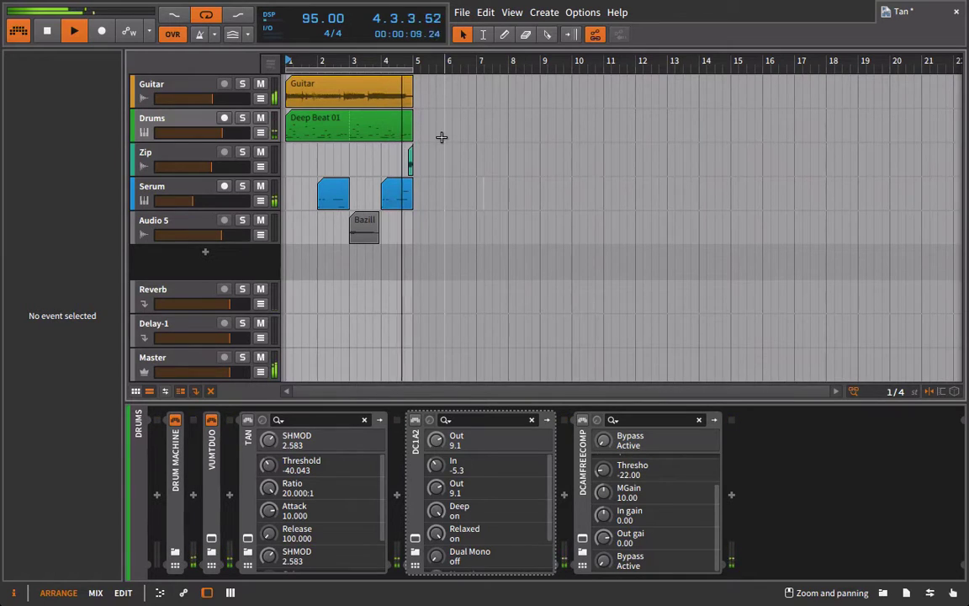
{"action": "key", "text": "space"}
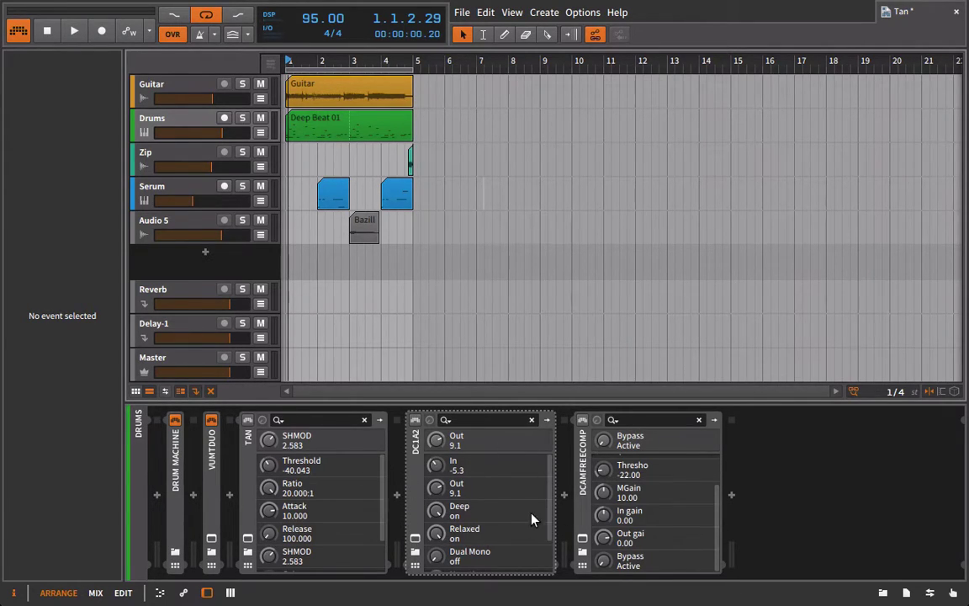
Open the FreeComp and TAN windows with TAN stacked below, compare them, then close TAN
{"action": "left_click", "coordinate": [583, 539]}
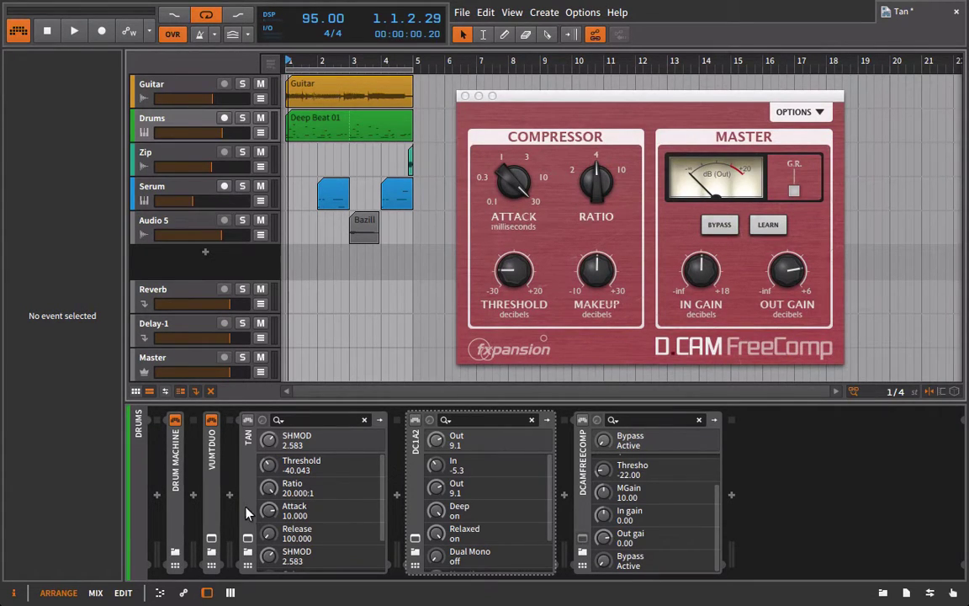
{"action": "left_click", "coordinate": [247, 538]}
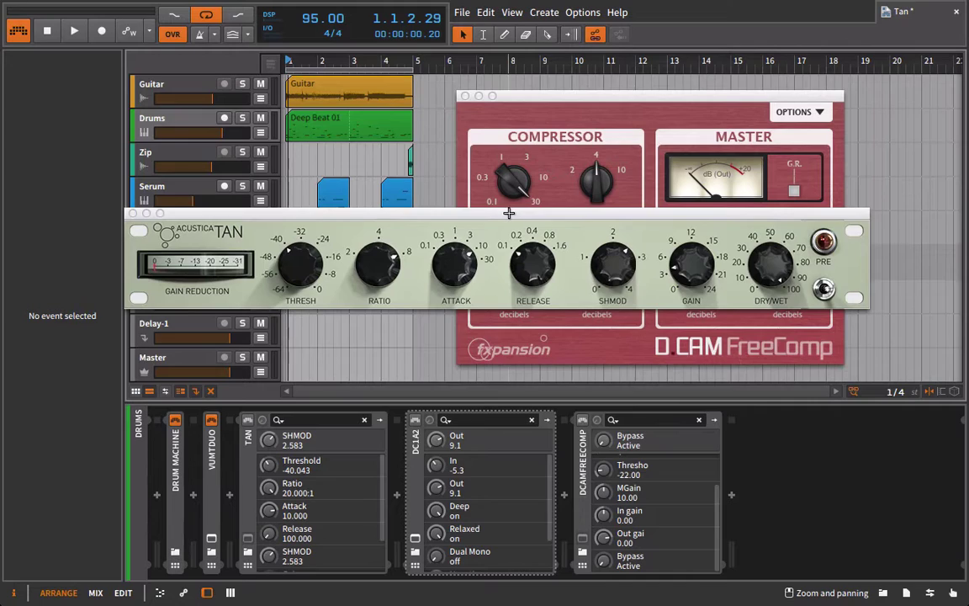
{"action": "left_click_drag", "start_coordinate": [511, 212], "coordinate": [452, 358]}
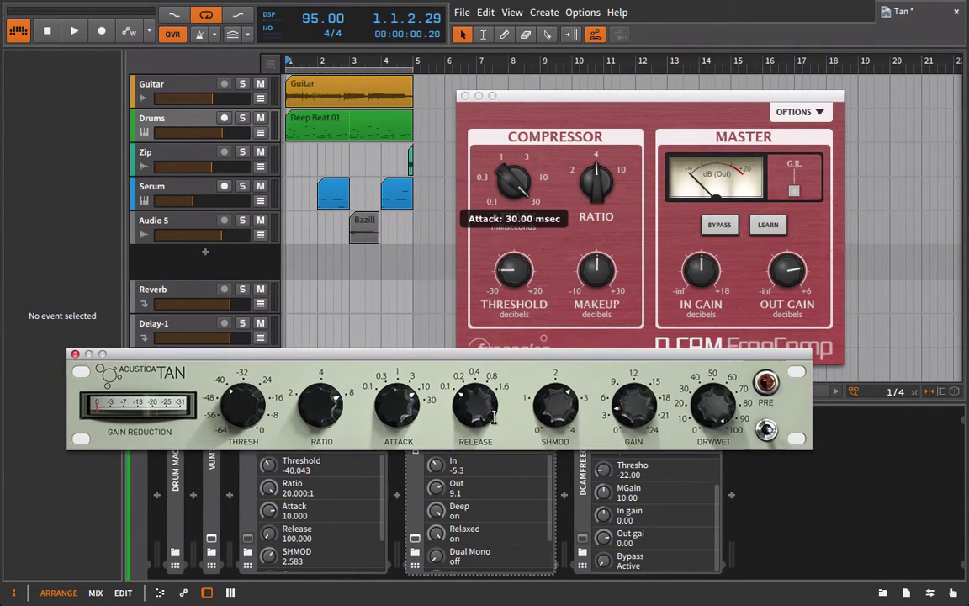
{"action": "left_click", "coordinate": [481, 95]}
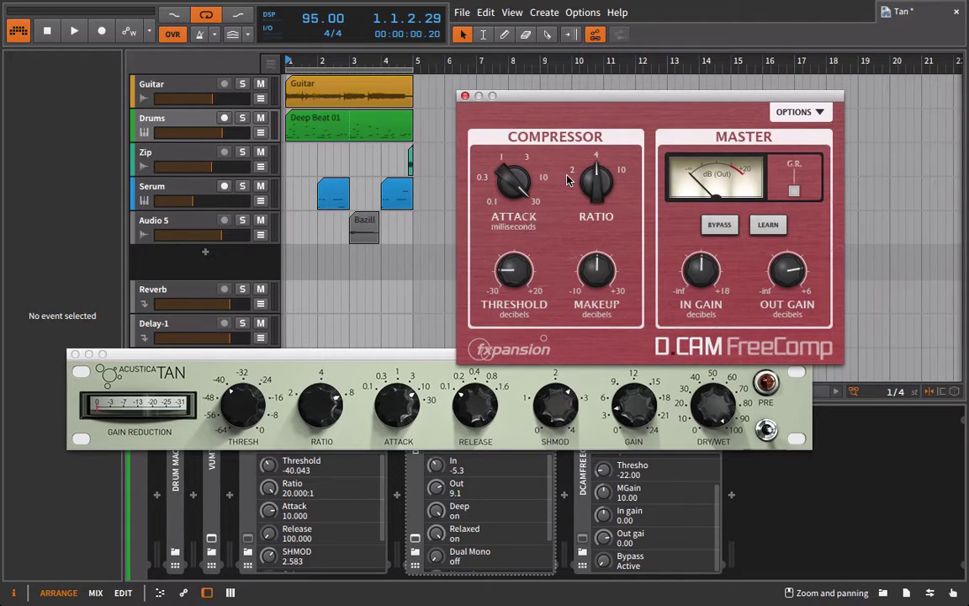
{"action": "left_click", "coordinate": [152, 362]}
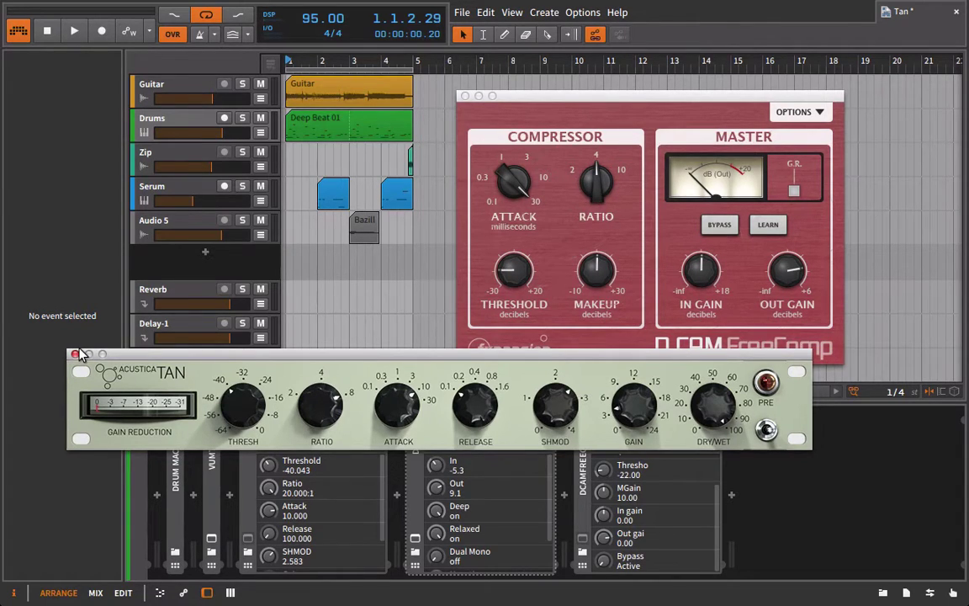
{"action": "left_click", "coordinate": [75, 354]}
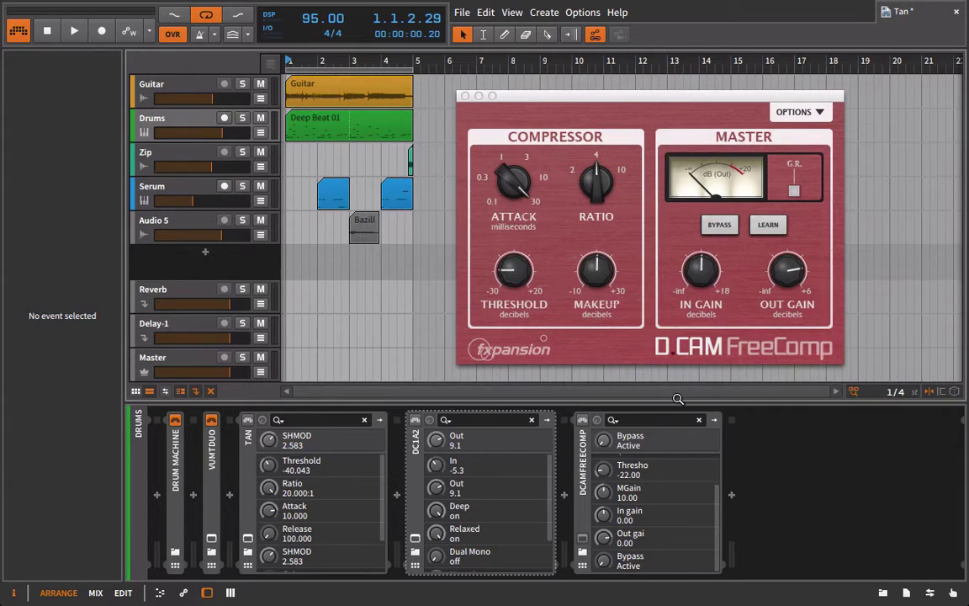
Start playback with the Drums track soloed and DCAM FreeComp switched on
{"action": "key", "text": "space"}
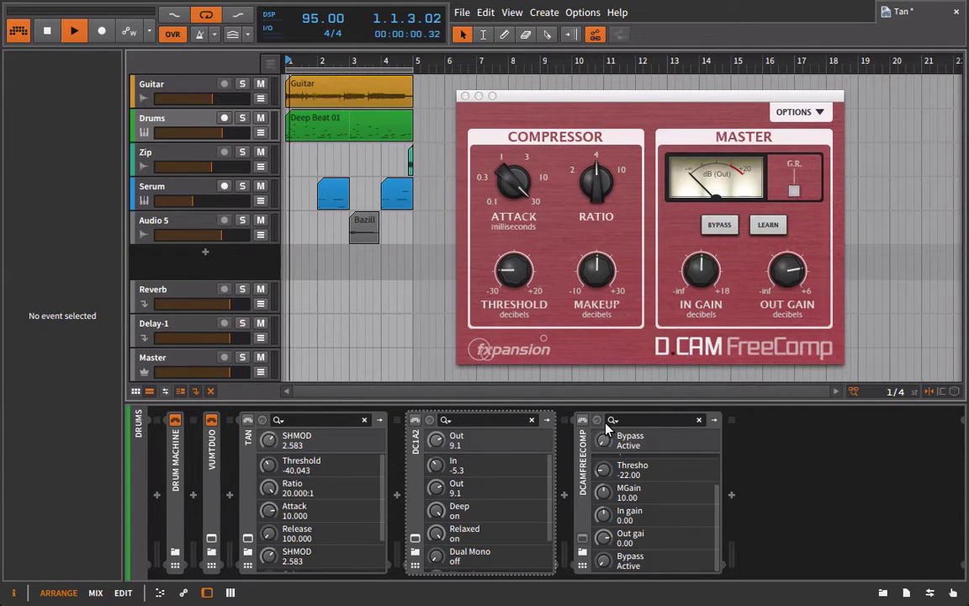
{"action": "left_click", "coordinate": [243, 119]}
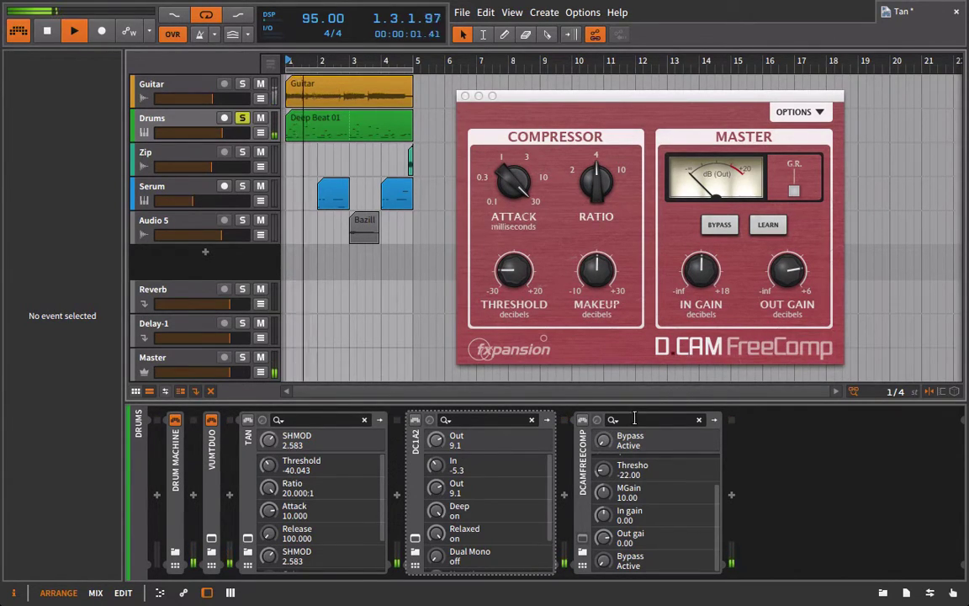
{"action": "left_click", "coordinate": [582, 421]}
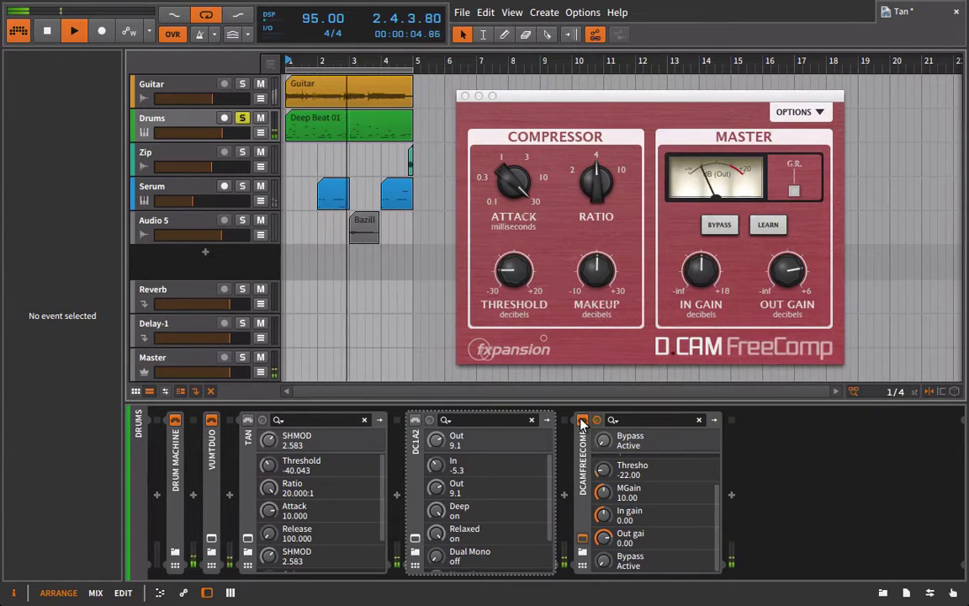
A/B FreeComp's bypass, then set its meter to show gain reduction
{"action": "left_click", "coordinate": [720, 225]}
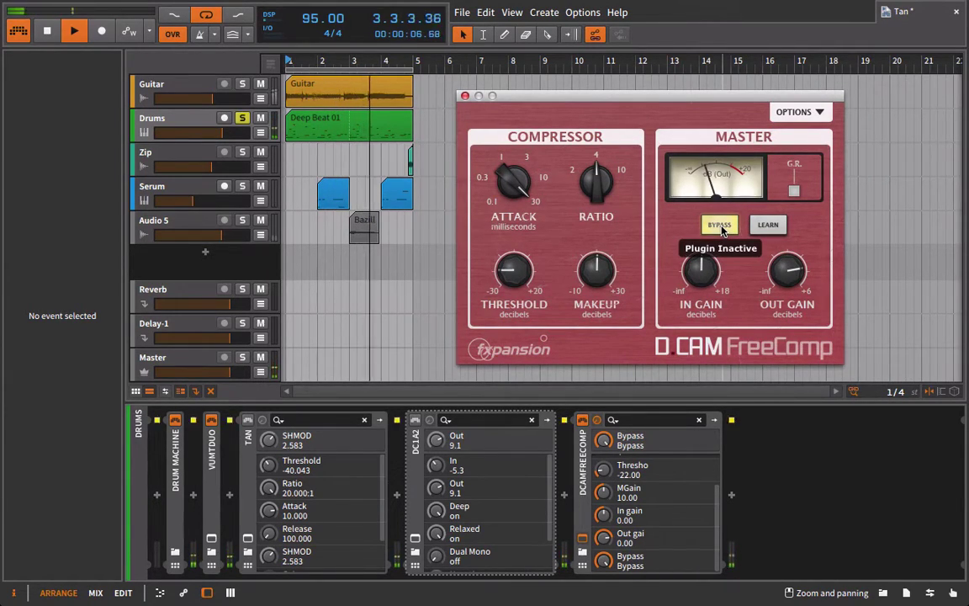
{"action": "left_click", "coordinate": [721, 229]}
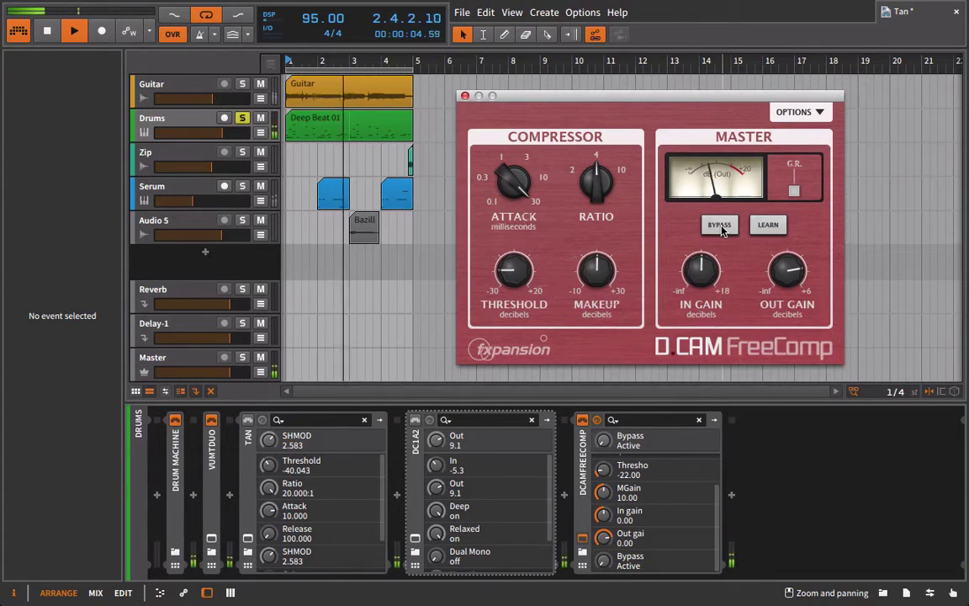
{"action": "left_click", "coordinate": [794, 190]}
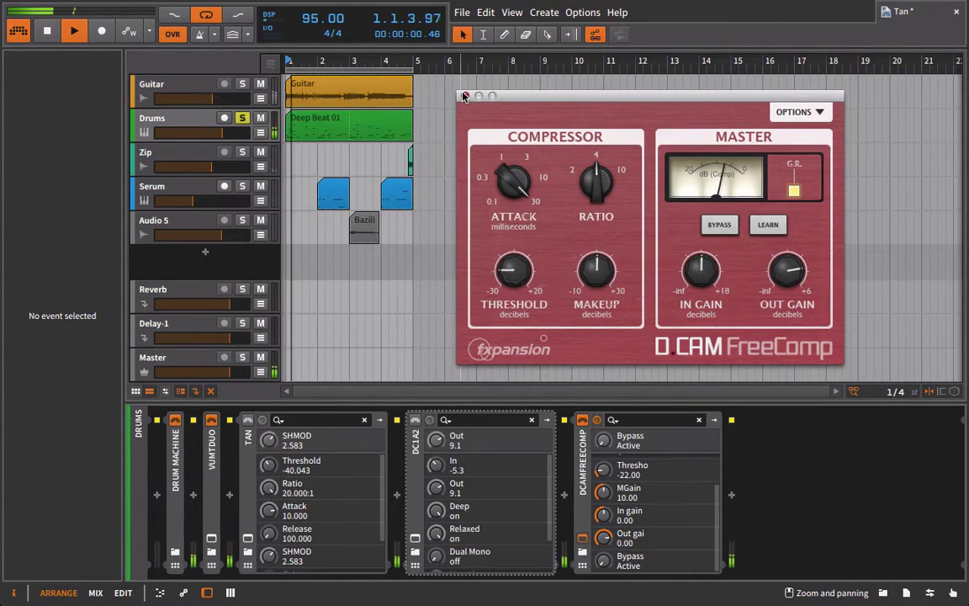
Close the D.CAM FreeComp plugin window
{"action": "left_click", "coordinate": [462, 96]}
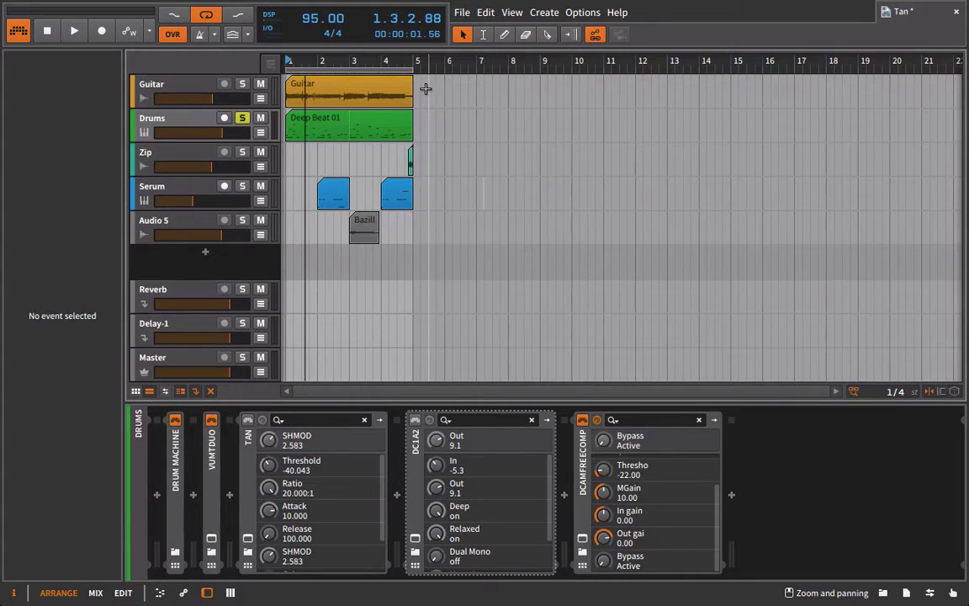
Move DCAM FreeComp ahead of DC1A2 in the Drums chain and open DC1A2's window
{"action": "left_click", "coordinate": [556, 450]}
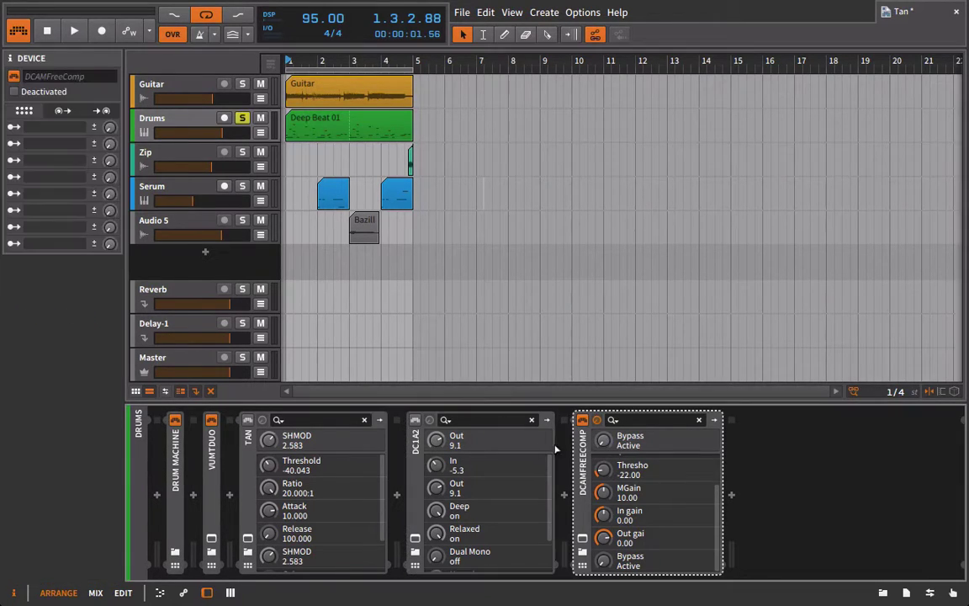
{"action": "left_click_drag", "start_coordinate": [583, 454], "coordinate": [423, 427]}
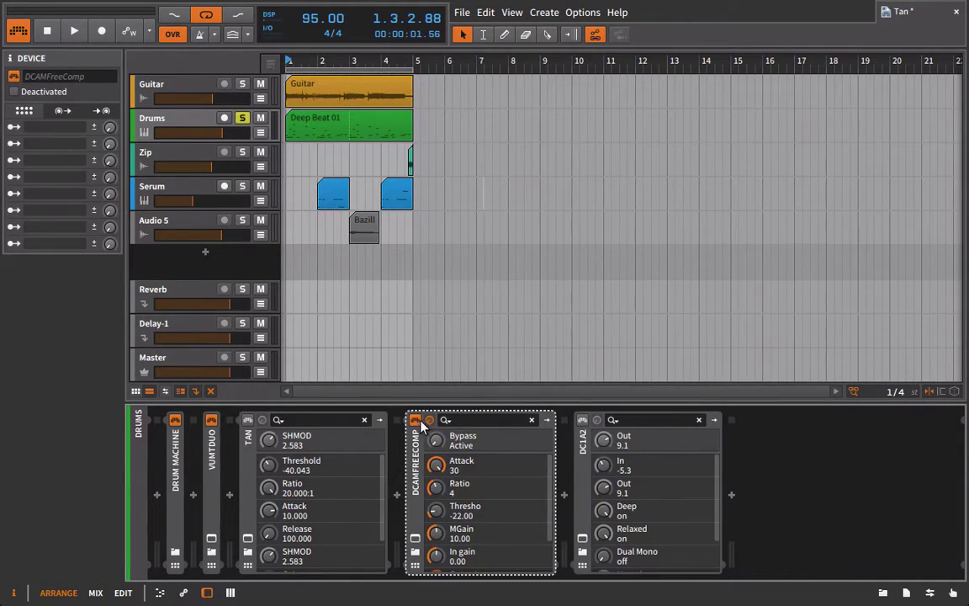
{"action": "left_click", "coordinate": [581, 539]}
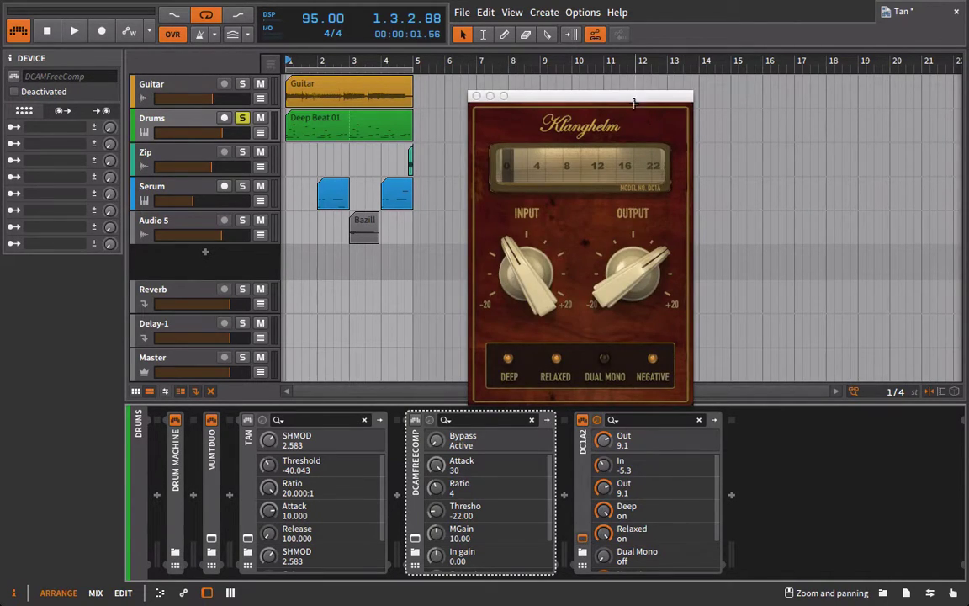
{"action": "left_click_drag", "start_coordinate": [634, 102], "coordinate": [697, 81]}
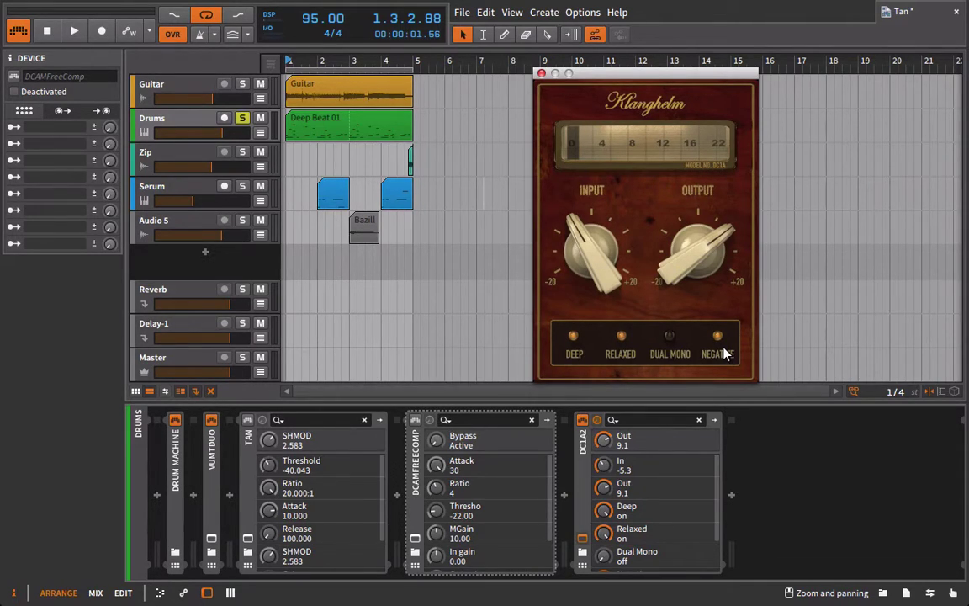
Compare the drums with DC1A2 switched off and on during playback
{"action": "left_click", "coordinate": [582, 420]}
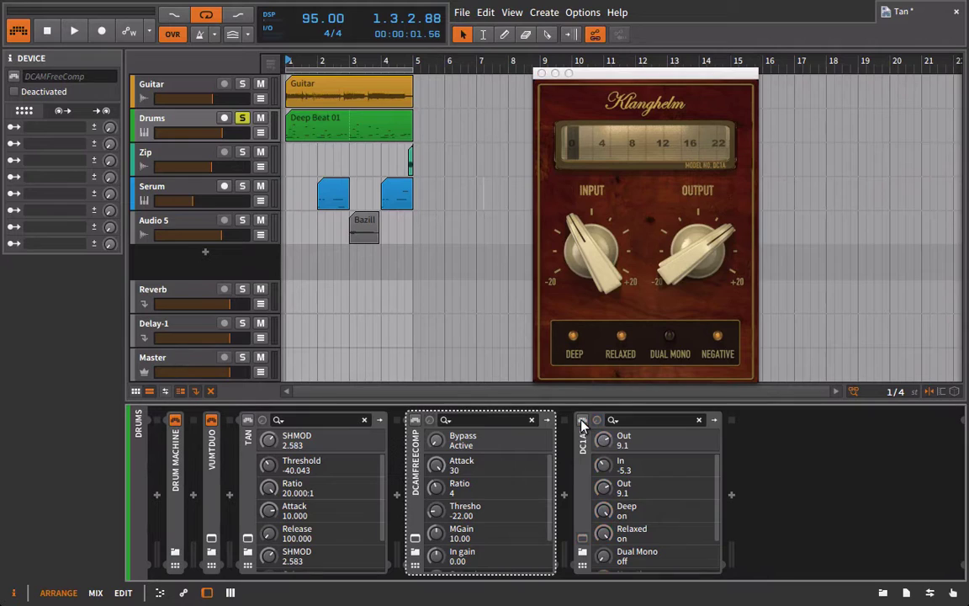
{"action": "key", "text": "space"}
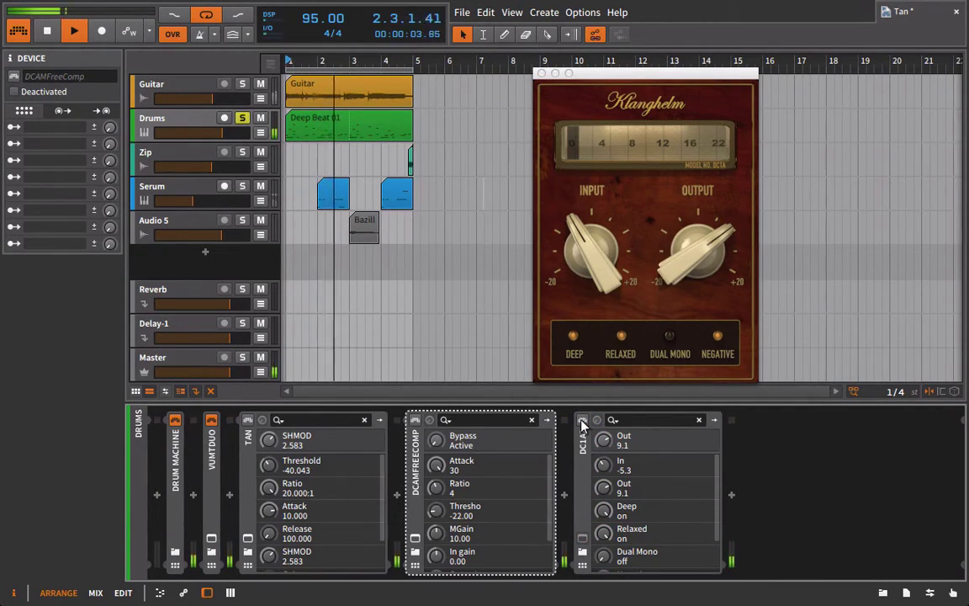
{"action": "left_click", "coordinate": [582, 420]}
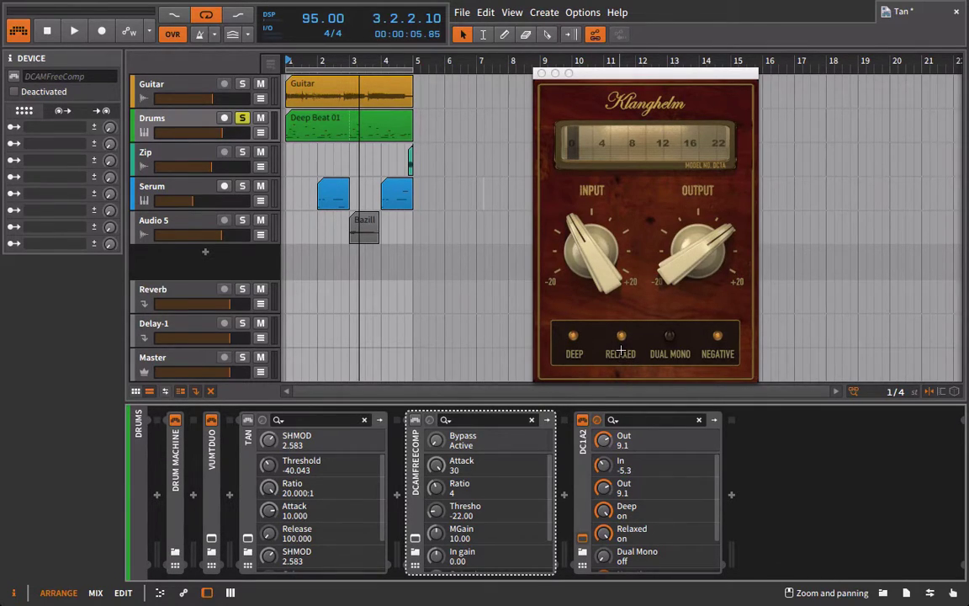
{"action": "key", "text": "space"}
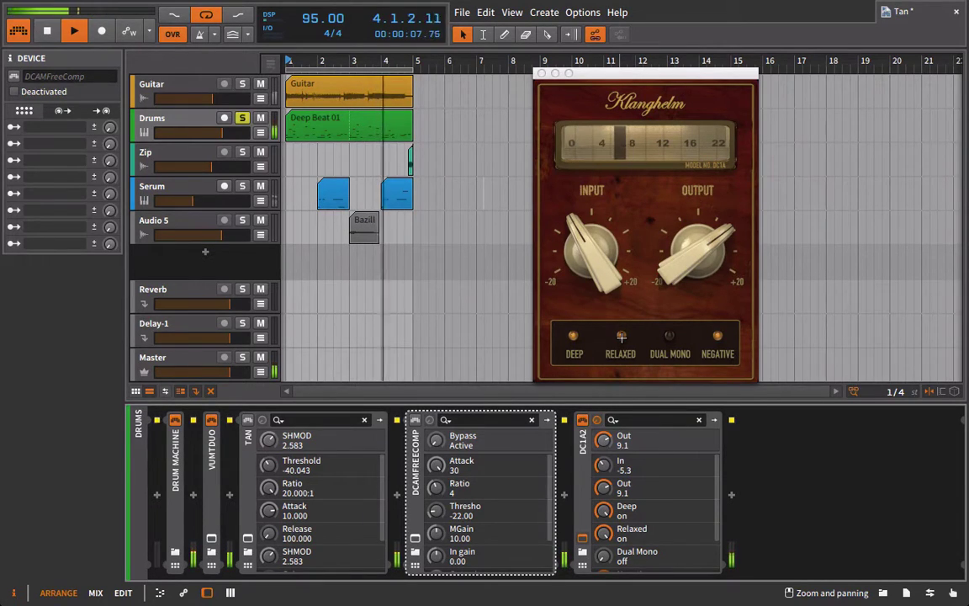
Turn off DC1A2's Relaxed mode and lower its input to -13.6
{"action": "left_click", "coordinate": [622, 338]}
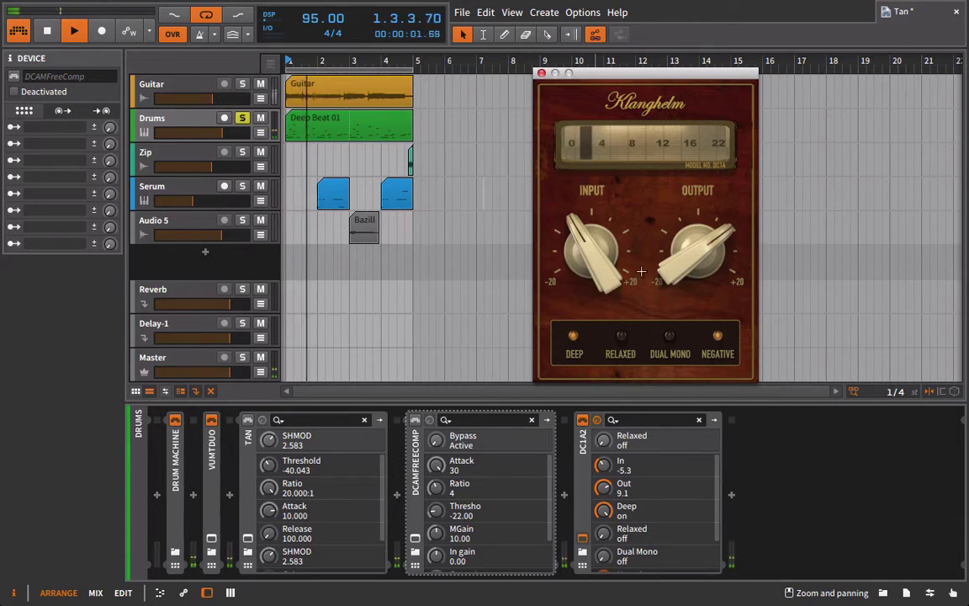
{"action": "left_click", "coordinate": [595, 256]}
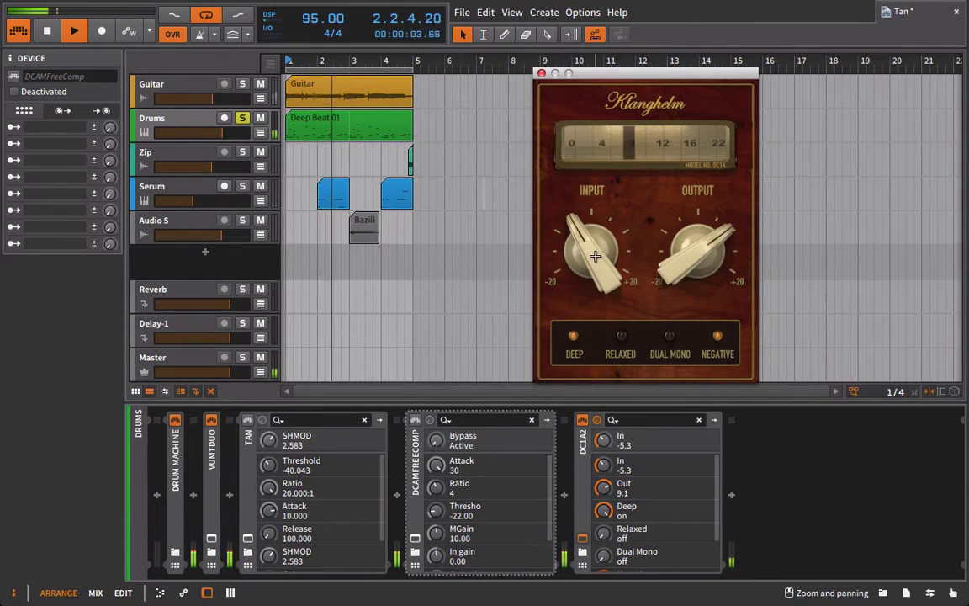
{"action": "left_click_drag", "start_coordinate": [595, 256], "coordinate": [562, 345]}
{"action": "left_click_drag", "start_coordinate": [709, 252], "coordinate": [717, 194]}
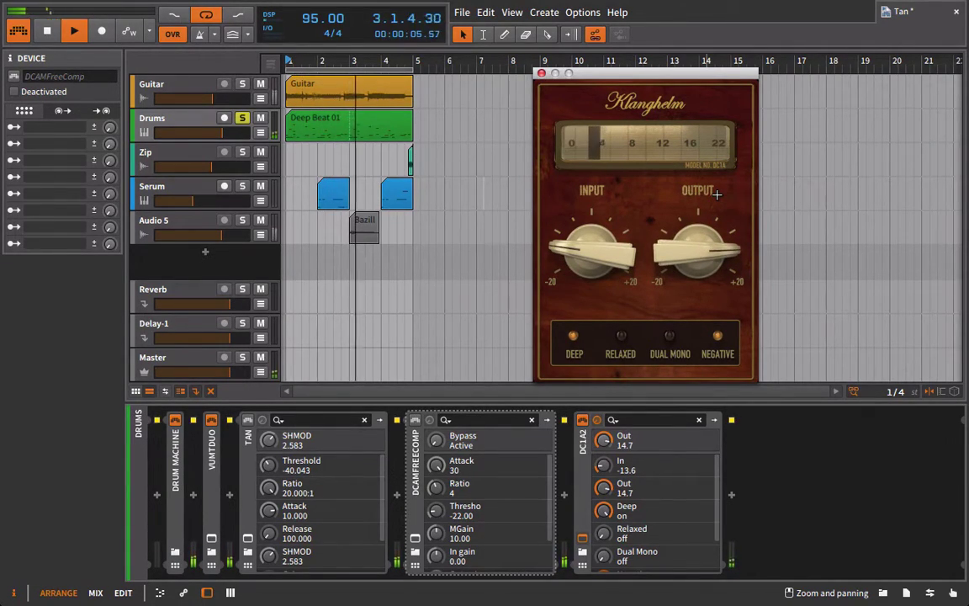
Raise DC1A2's output to 20.0, A/B the device on and off, and nudge the input
{"action": "left_click", "coordinate": [582, 420]}
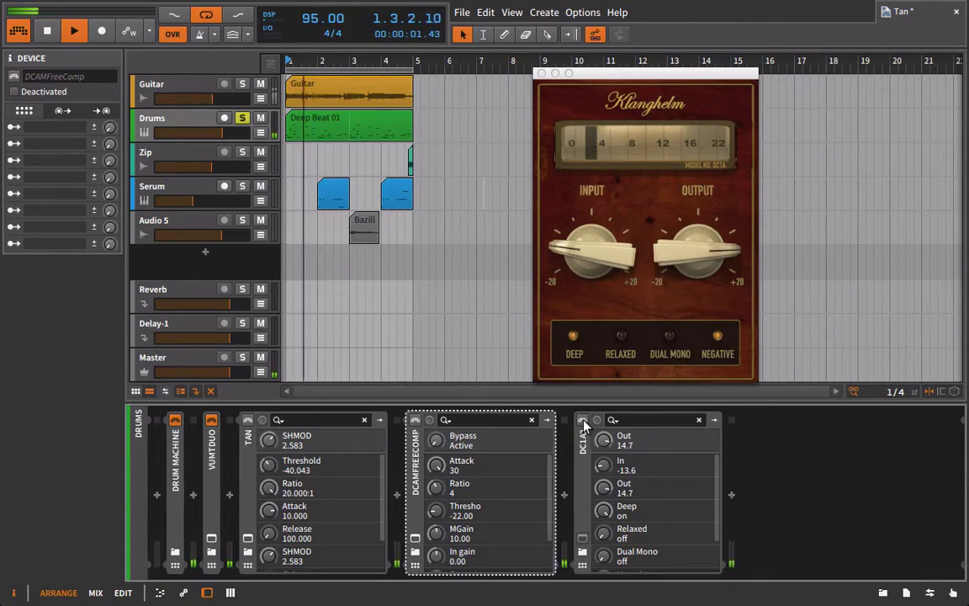
{"action": "left_click", "coordinate": [583, 420]}
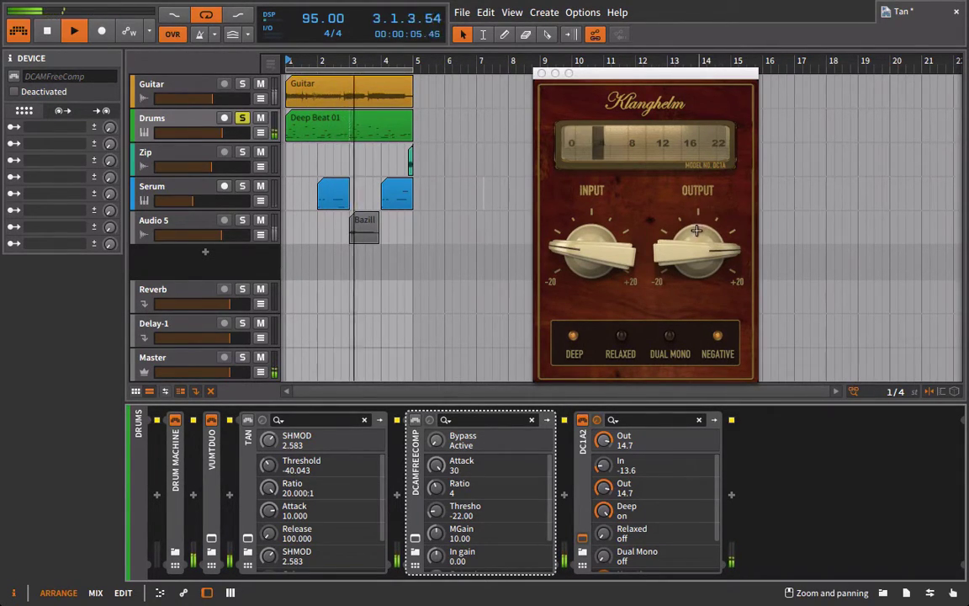
{"action": "left_click_drag", "start_coordinate": [696, 229], "coordinate": [700, 233]}
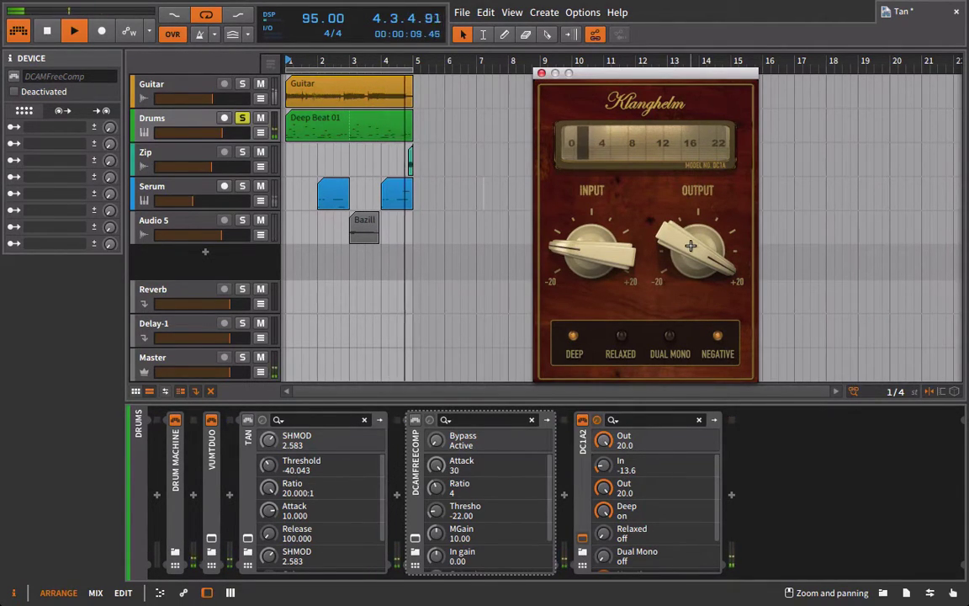
{"action": "left_click", "coordinate": [583, 423]}
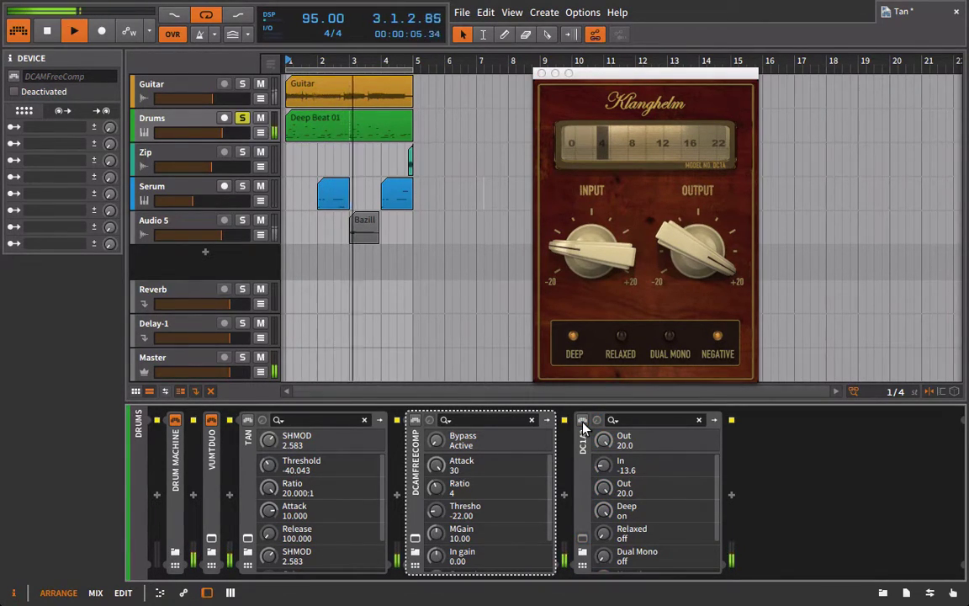
{"action": "left_click", "coordinate": [583, 423]}
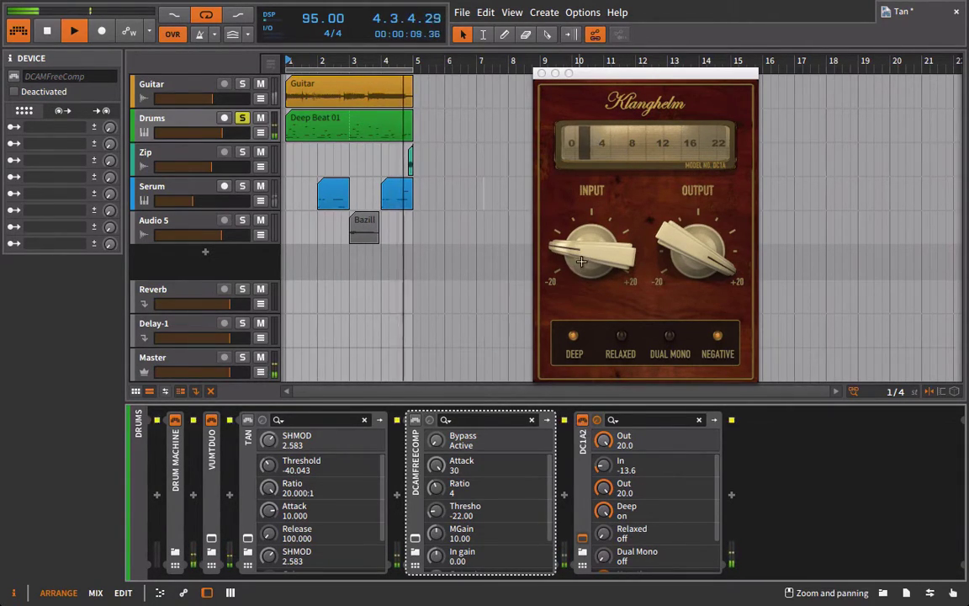
{"action": "left_click_drag", "start_coordinate": [581, 262], "coordinate": [587, 253]}
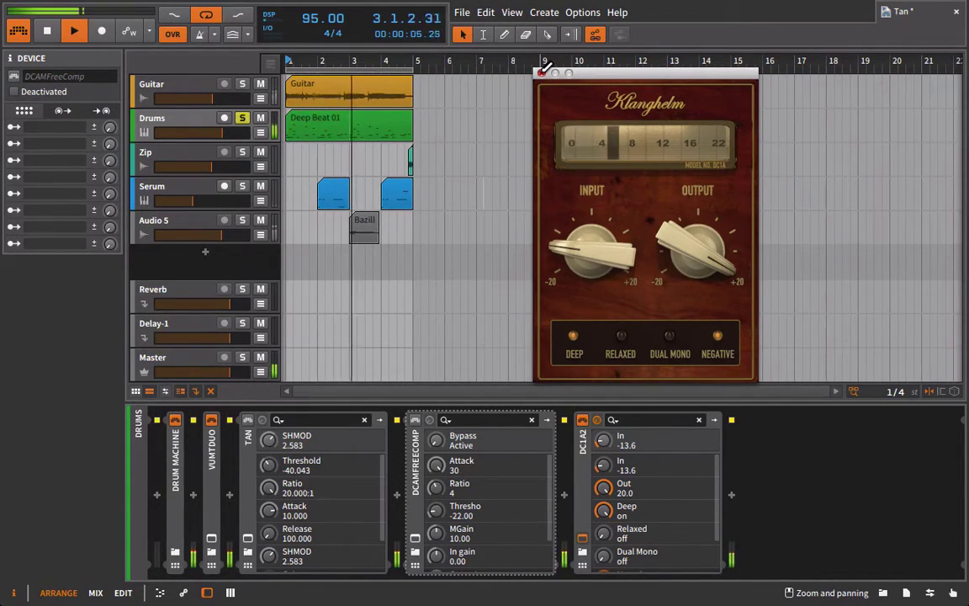
Close the DC1A2 window, reopen it for another look, then close it again
{"action": "left_click", "coordinate": [541, 73]}
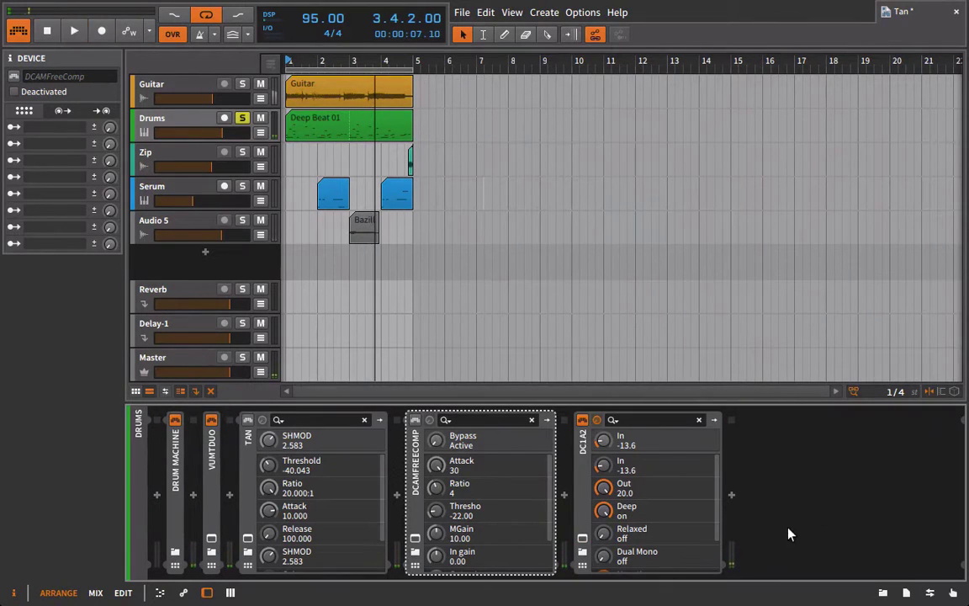
{"action": "left_click", "coordinate": [583, 538]}
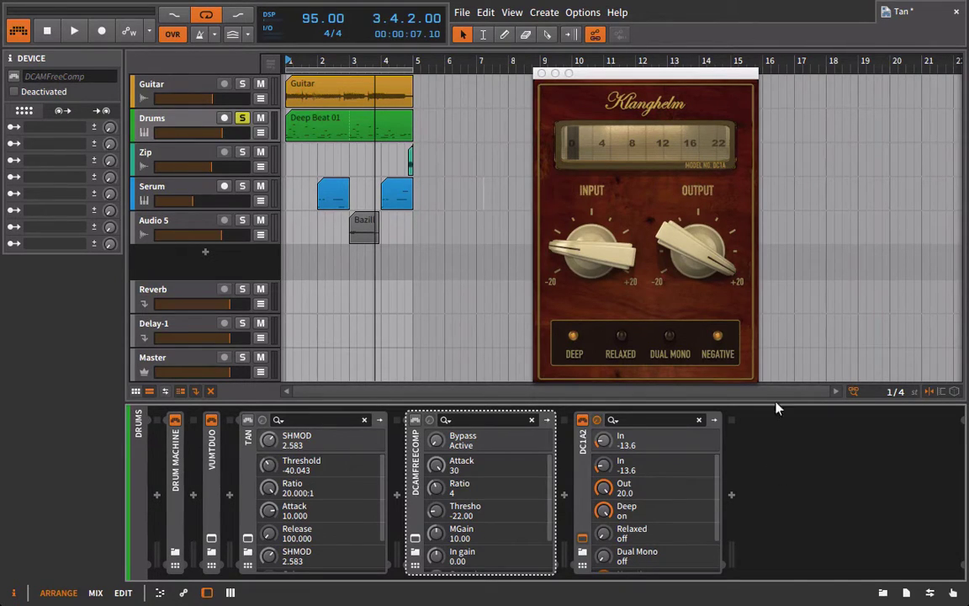
{"action": "left_click", "coordinate": [541, 74]}
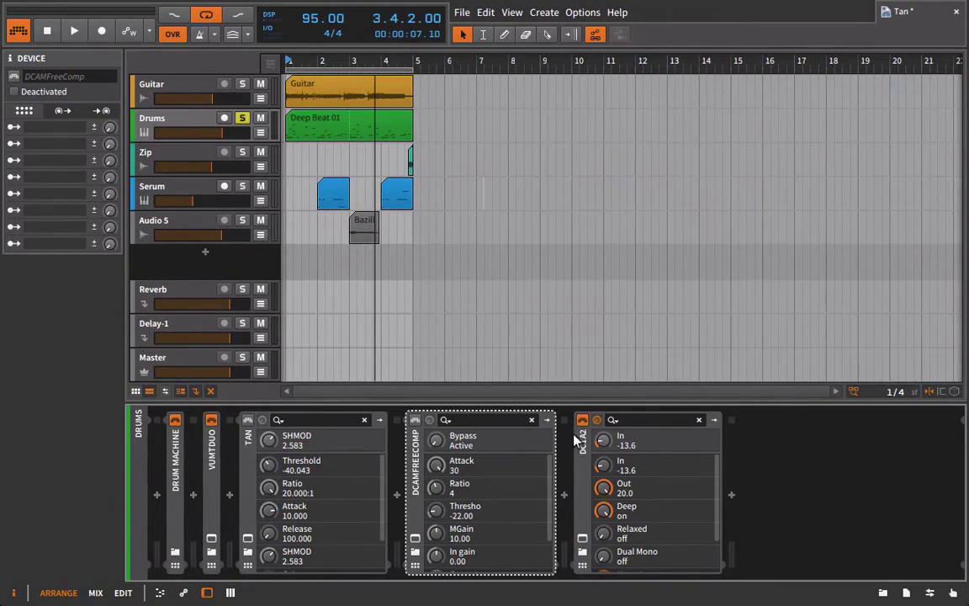
Open TAN's window, move it up over the arranger, and start playback
{"action": "left_click", "coordinate": [248, 539]}
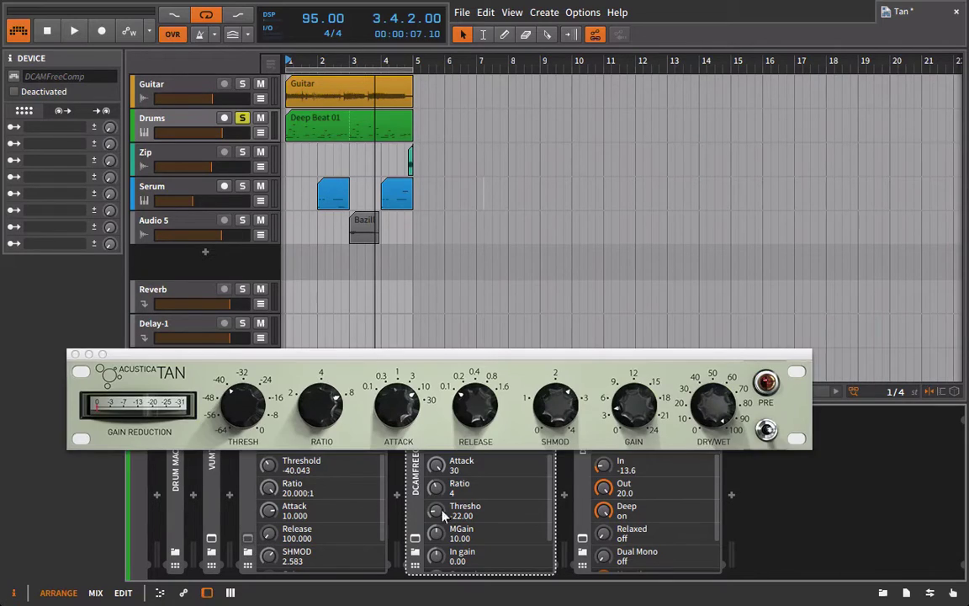
{"action": "left_click_drag", "start_coordinate": [590, 348], "coordinate": [612, 199]}
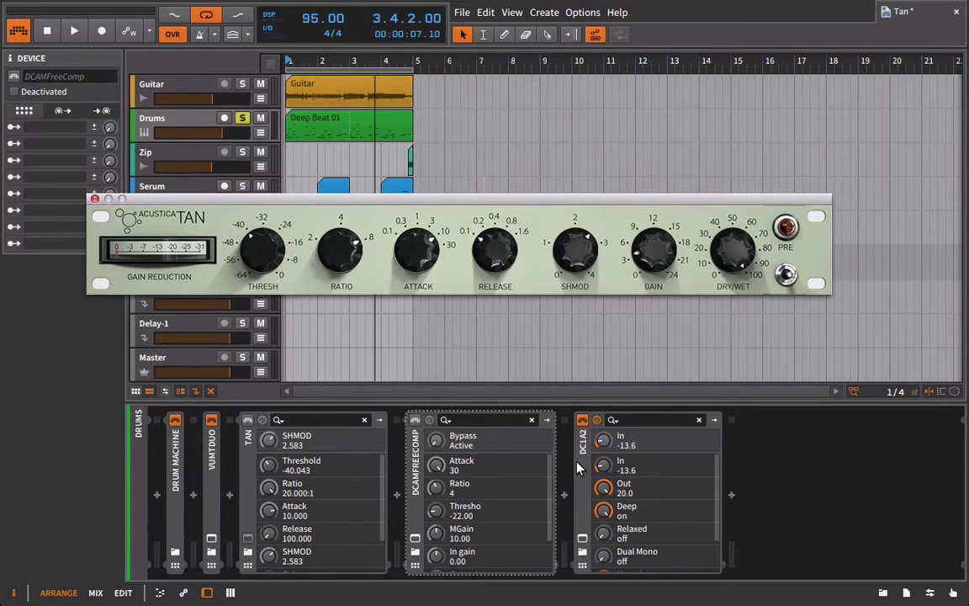
{"action": "left_click", "coordinate": [583, 421]}
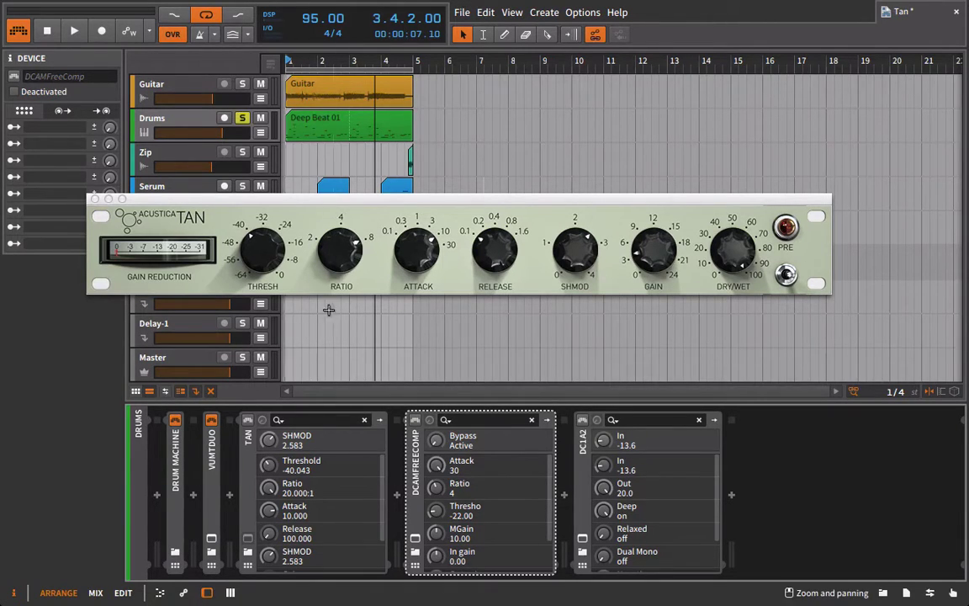
{"action": "key", "text": "space"}
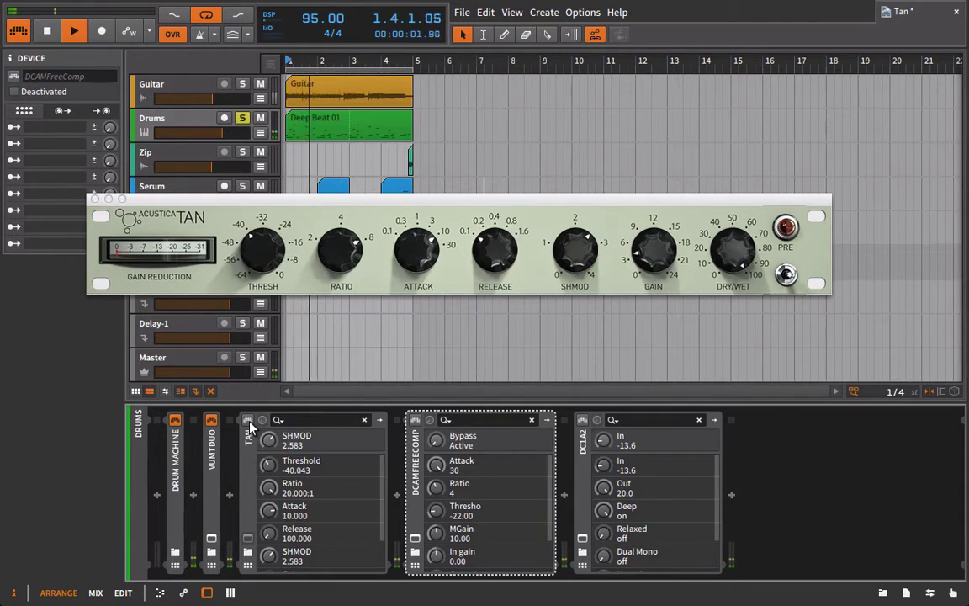
Check the VUMT Duo meter window, close it, and switch the TAN compressor on
{"action": "left_click", "coordinate": [210, 540]}
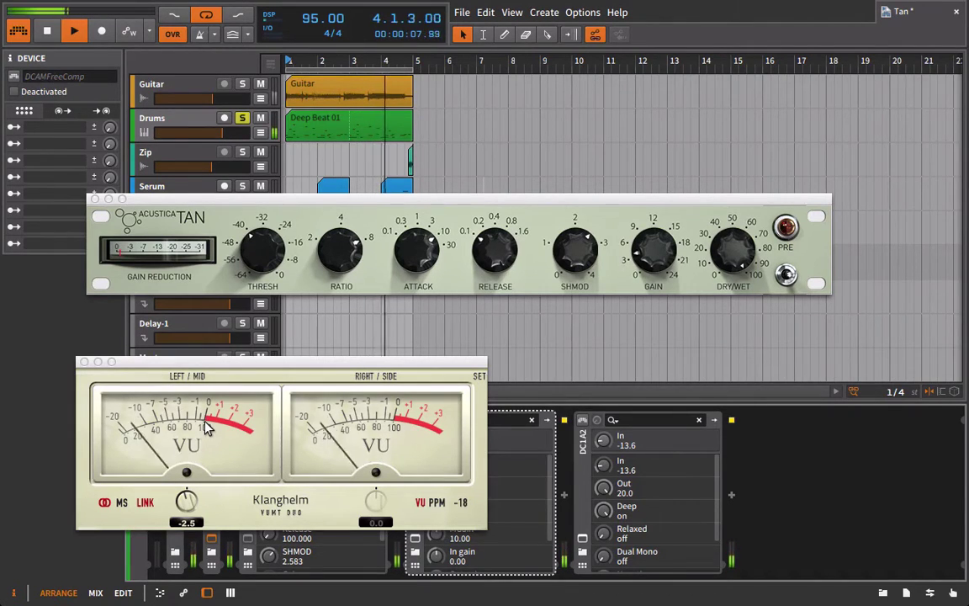
{"action": "left_click", "coordinate": [84, 362]}
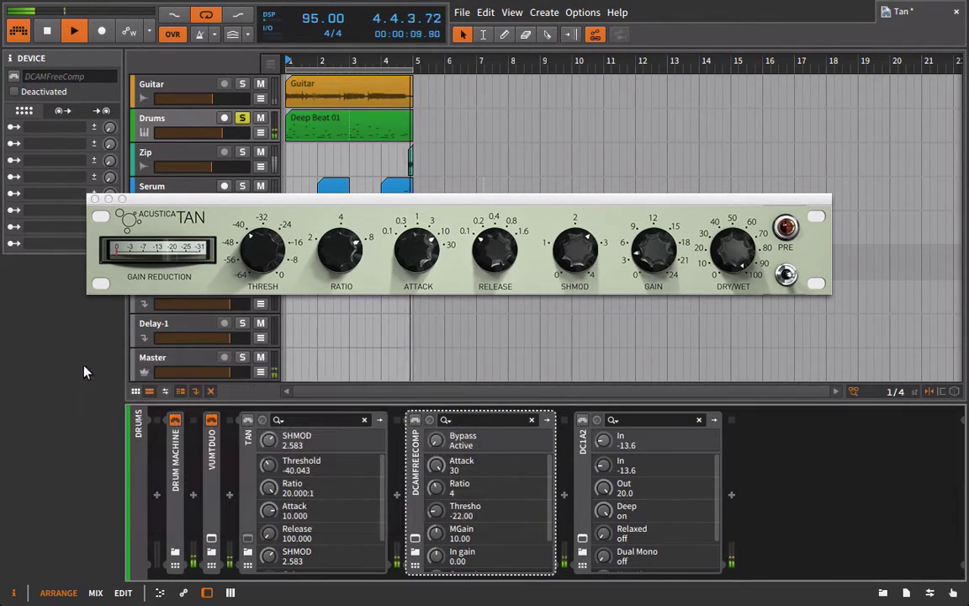
{"action": "left_click", "coordinate": [248, 421]}
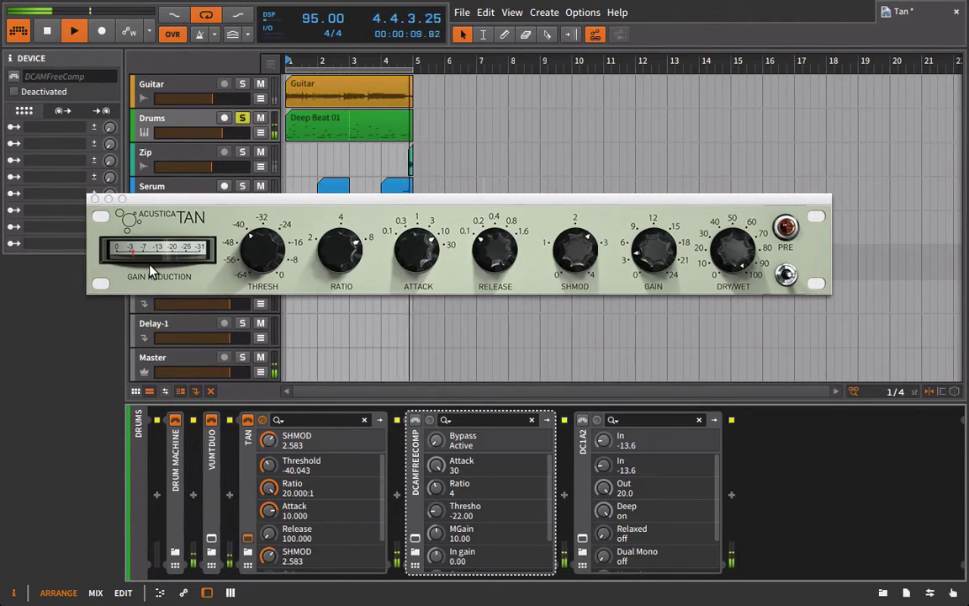
Set TAN's threshold to about -42.6 and raise its gain to about 6.9
{"action": "left_click_drag", "start_coordinate": [242, 263], "coordinate": [276, 276]}
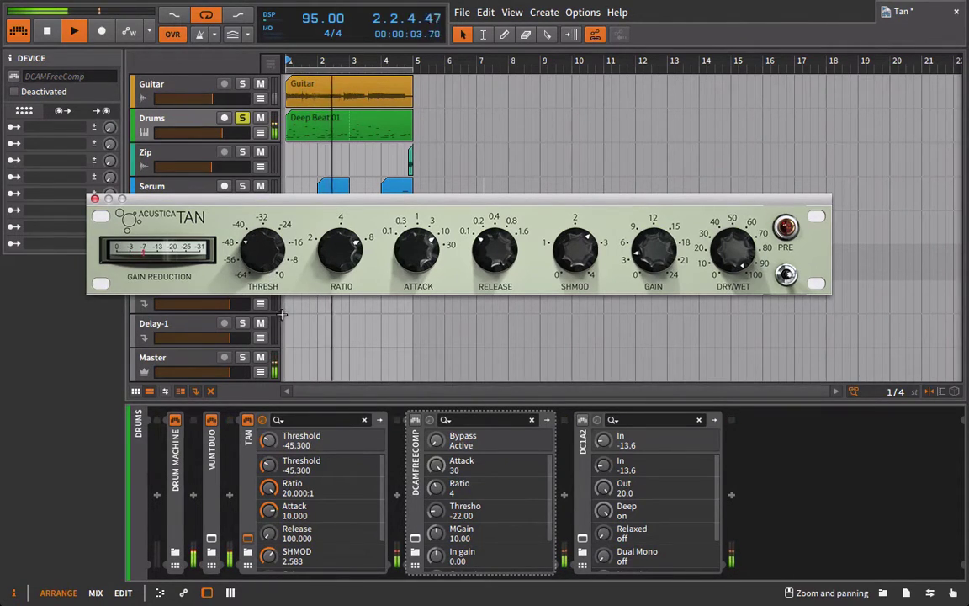
{"action": "left_click", "coordinate": [657, 248]}
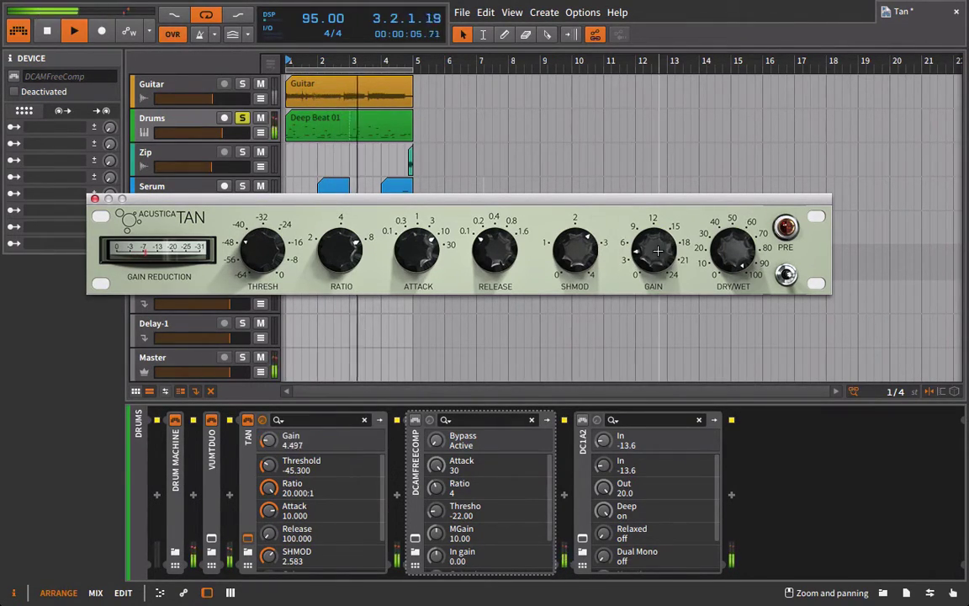
{"action": "left_click_drag", "start_coordinate": [657, 247], "coordinate": [658, 237]}
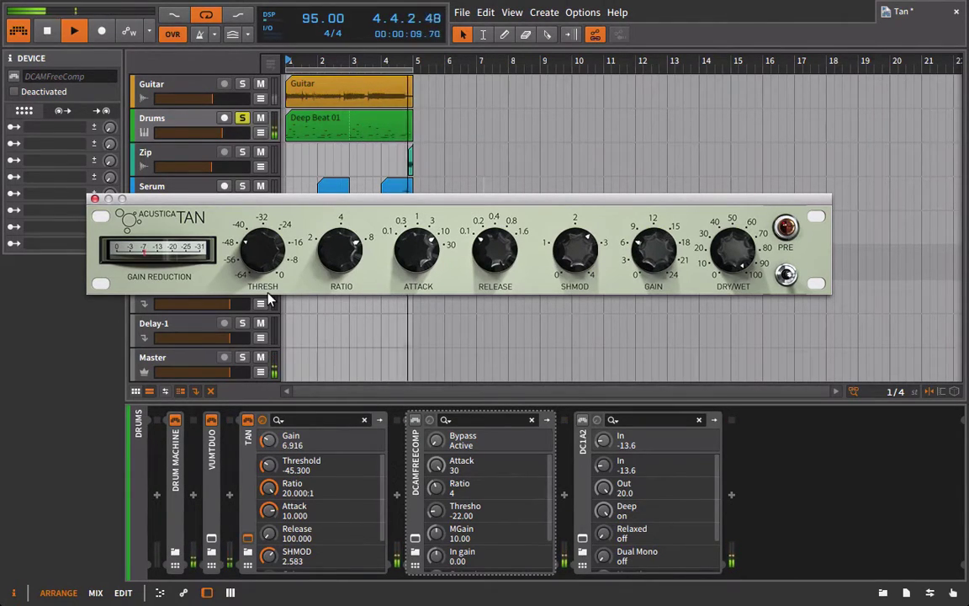
{"action": "left_click_drag", "start_coordinate": [269, 278], "coordinate": [272, 249]}
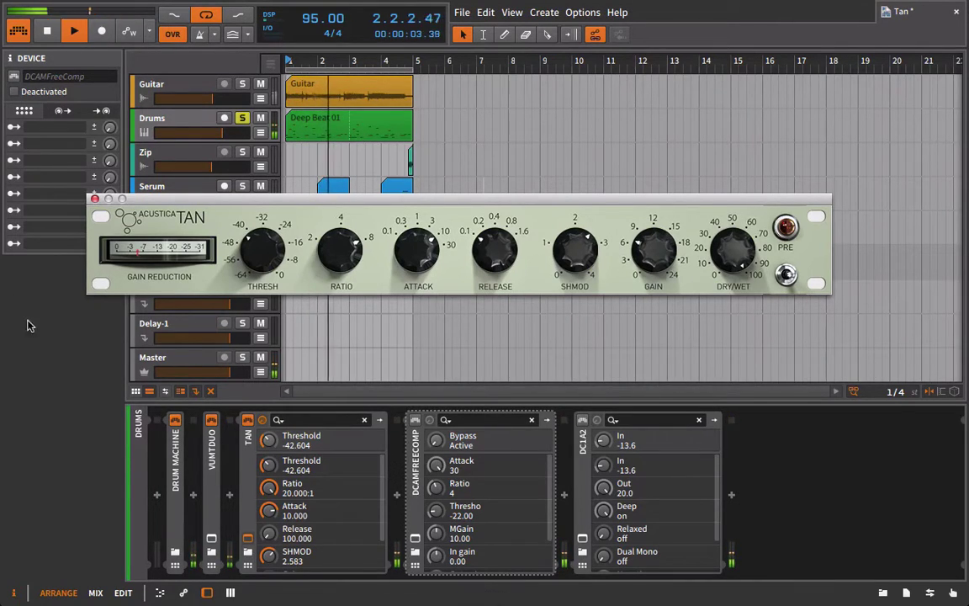
Adjust the Drums chain device headers, then select VUMTDuo as the current device
{"action": "left_click_drag", "start_coordinate": [246, 425], "coordinate": [247, 424]}
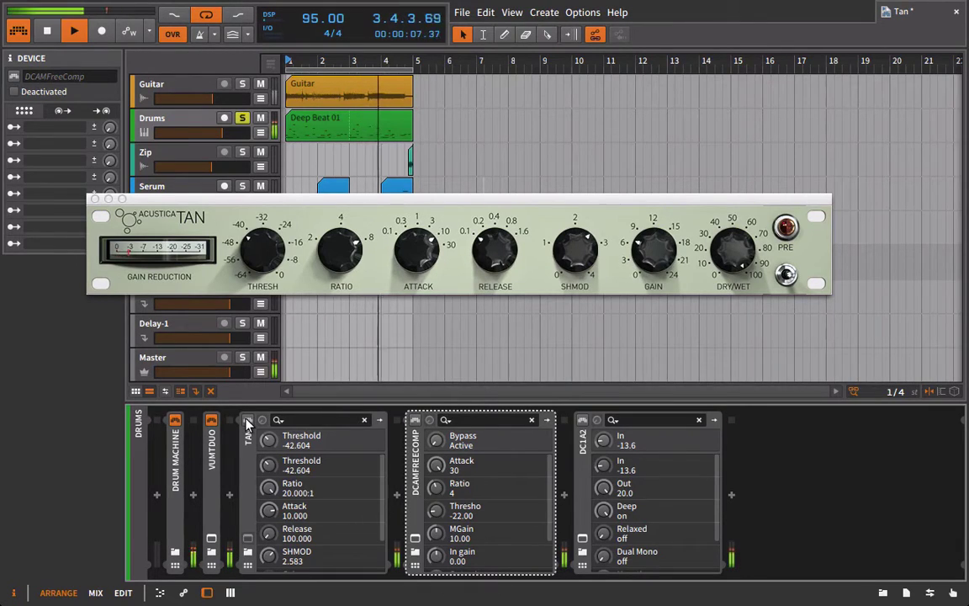
{"action": "left_click_drag", "start_coordinate": [246, 425], "coordinate": [247, 425]}
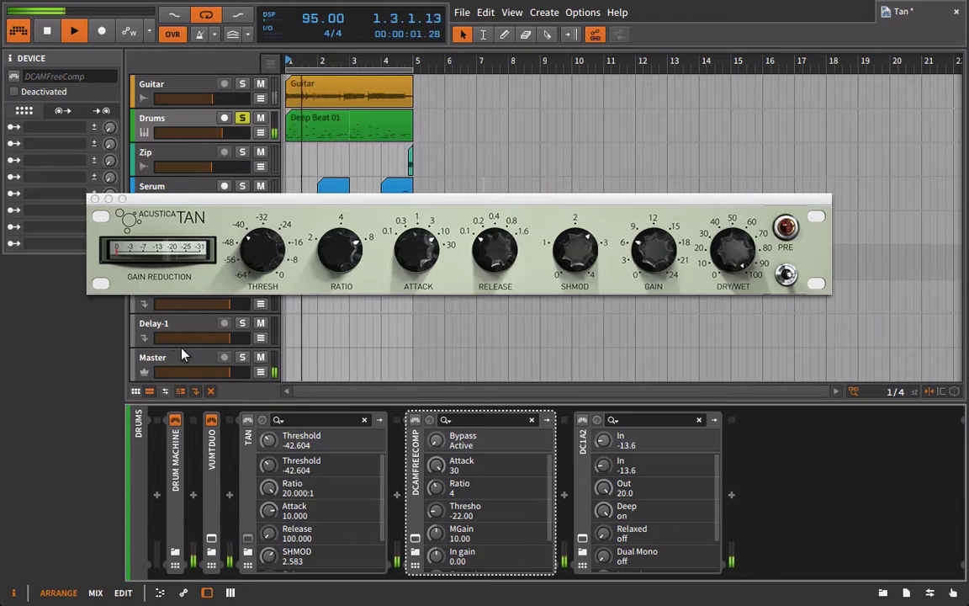
{"action": "left_click_drag", "start_coordinate": [183, 355], "coordinate": [249, 423]}
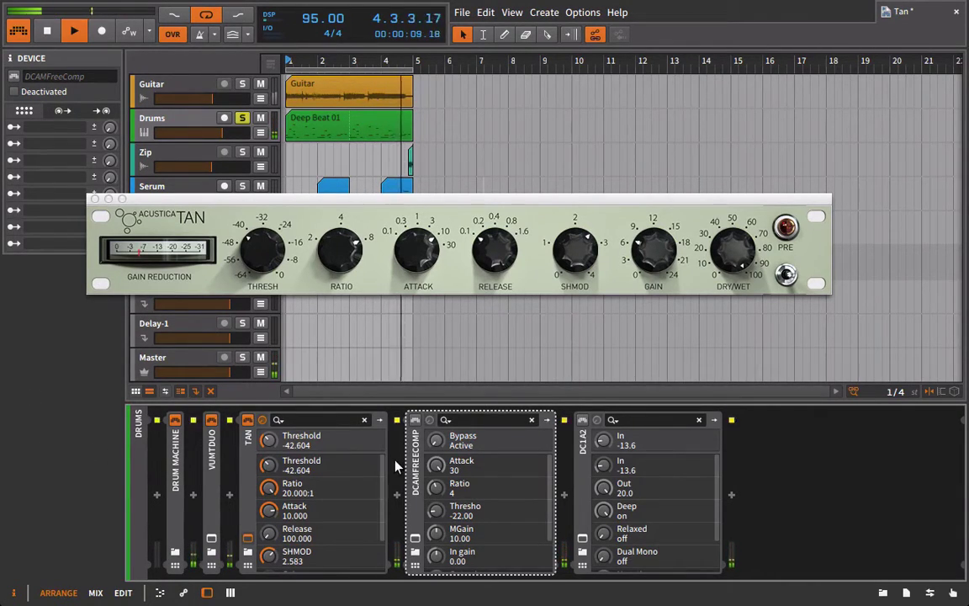
{"action": "left_click", "coordinate": [214, 454]}
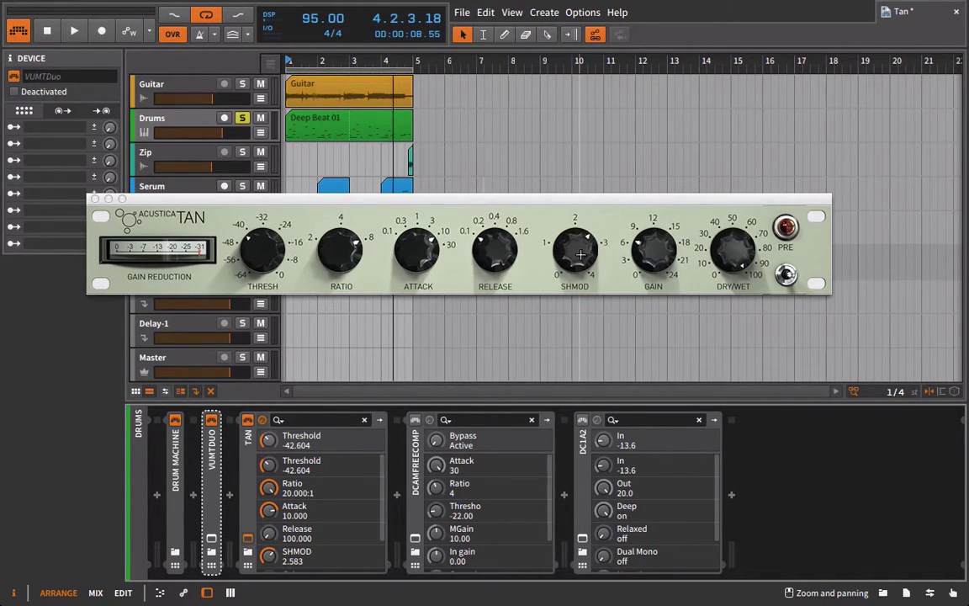
Play the loop, sweep TAN's SHMOD down and back up to 2.153, then stop playback
{"action": "key", "text": "space"}
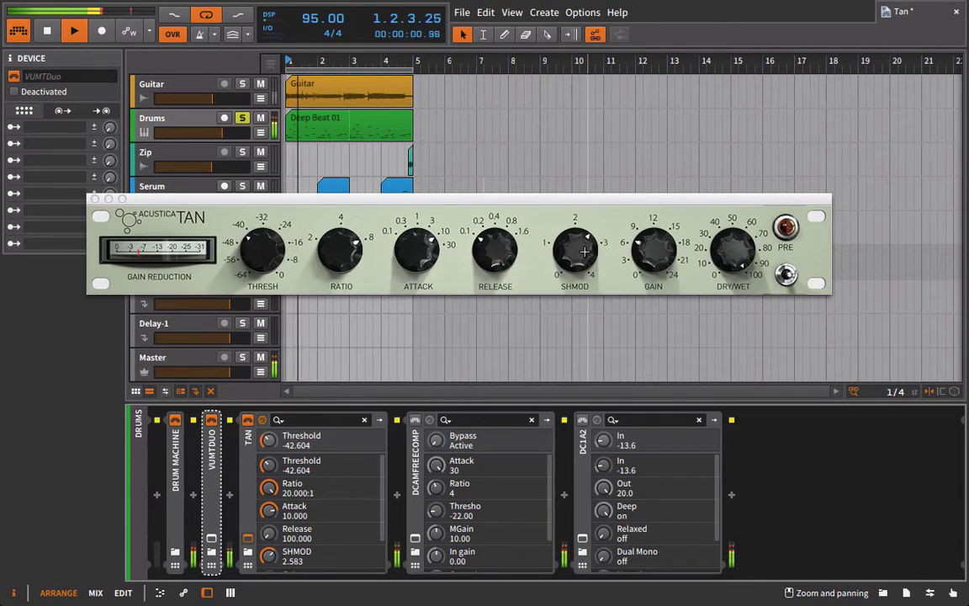
{"action": "left_click", "coordinate": [587, 257]}
{"action": "left_click_drag", "start_coordinate": [587, 257], "coordinate": [566, 350]}
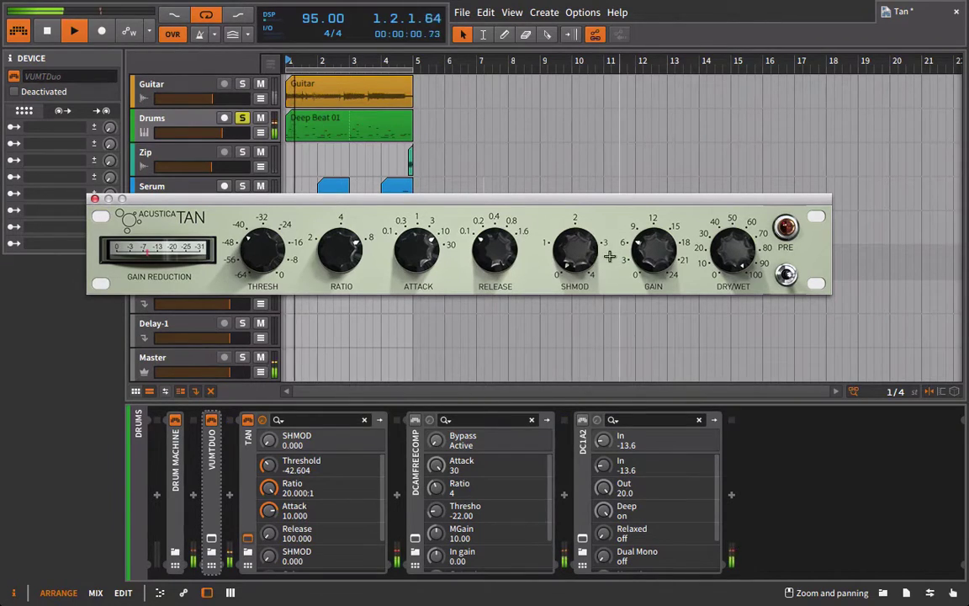
{"action": "left_click_drag", "start_coordinate": [578, 254], "coordinate": [564, 169]}
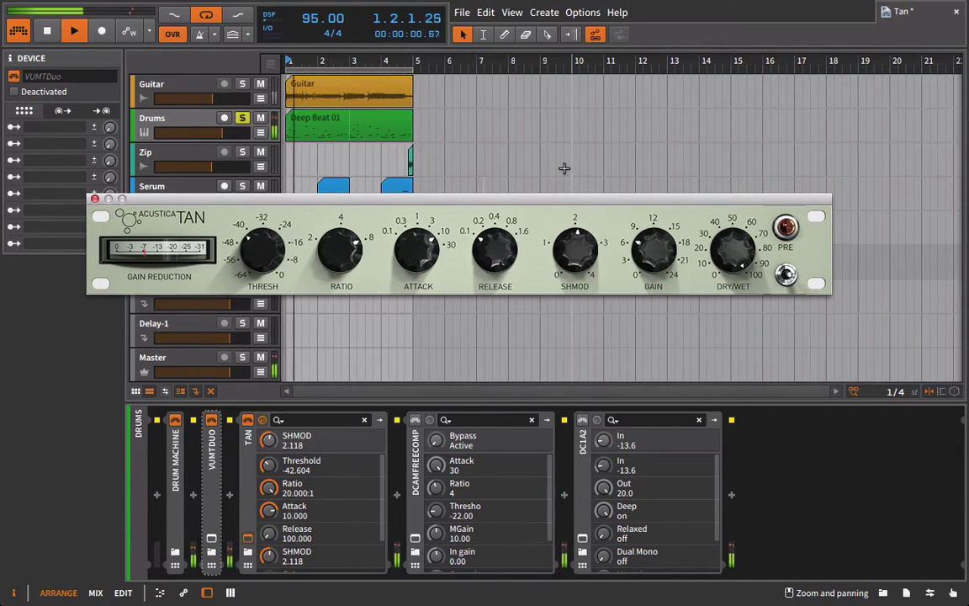
{"action": "left_click_drag", "start_coordinate": [564, 168], "coordinate": [564, 167]}
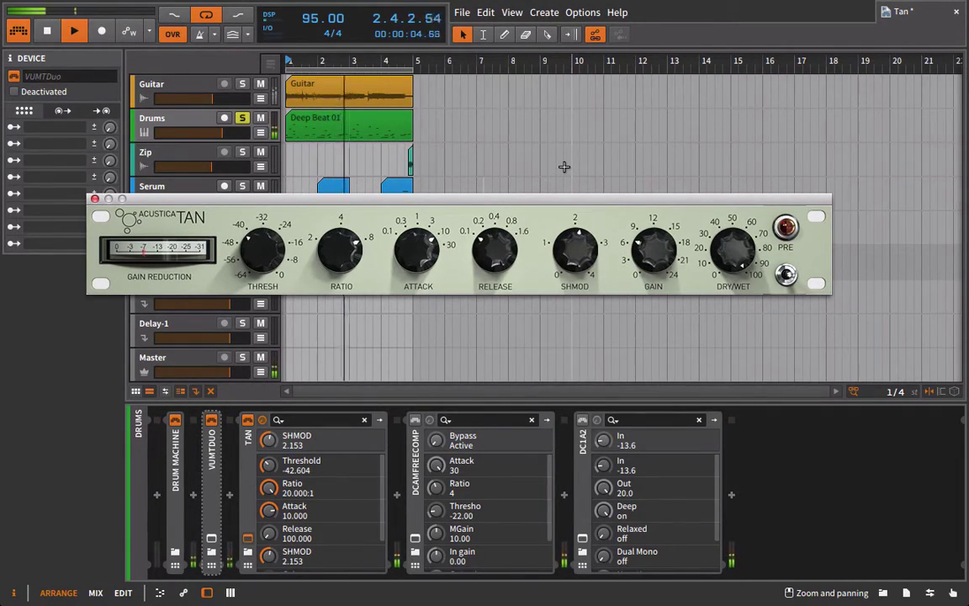
{"action": "key", "text": "space"}
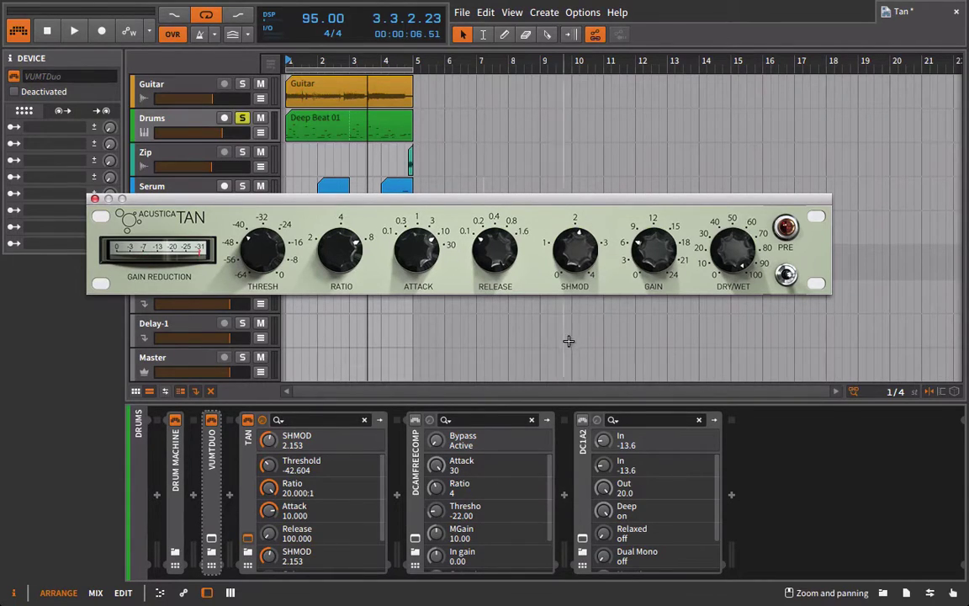
Play the loop and set TAN's threshold to -31.989 and attack to 0.100, and lengthen the release
{"action": "key", "text": "space"}
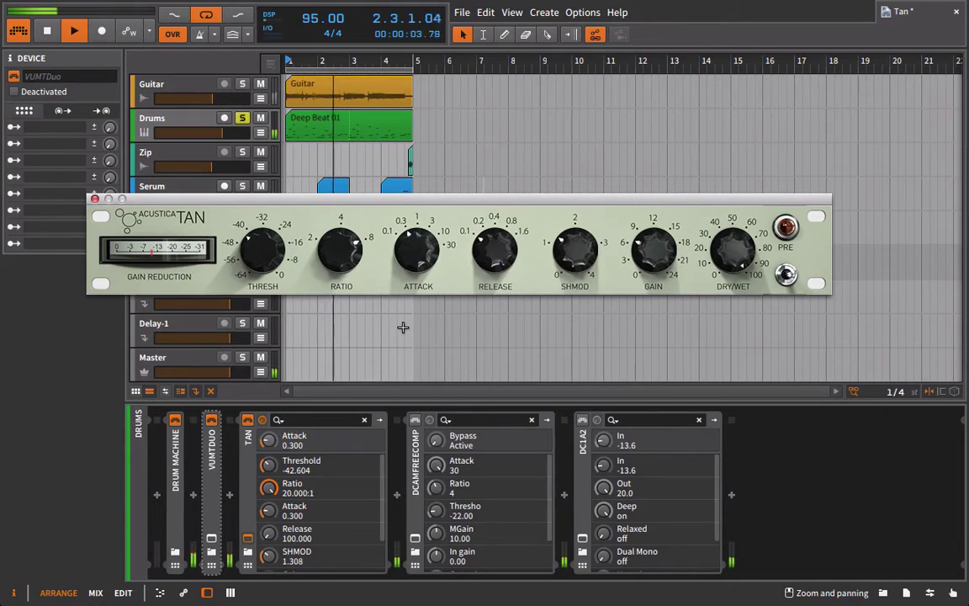
{"action": "left_click", "coordinate": [263, 266]}
{"action": "left_click_drag", "start_coordinate": [264, 266], "coordinate": [266, 246]}
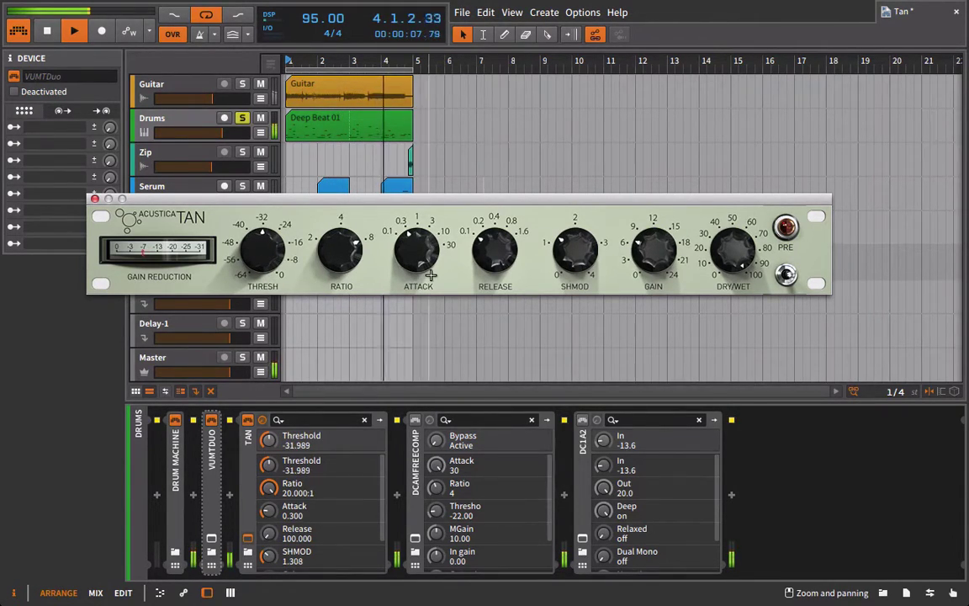
{"action": "left_click_drag", "start_coordinate": [418, 251], "coordinate": [423, 276]}
{"action": "left_click_drag", "start_coordinate": [495, 252], "coordinate": [524, 191]}
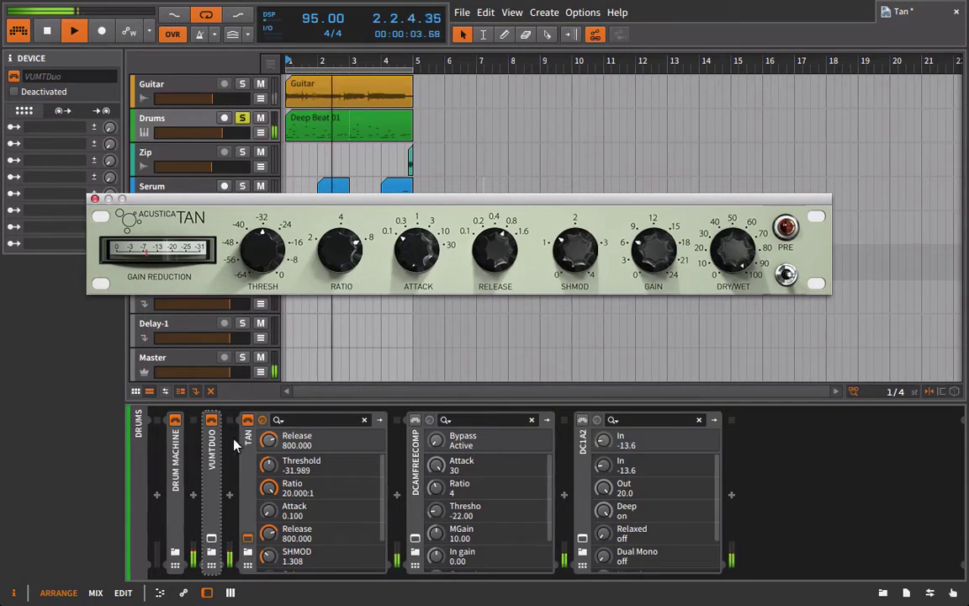
Turn TAN's SHMOD down and halve its ratio from 20:1 to 10:1
{"action": "left_click", "coordinate": [250, 425]}
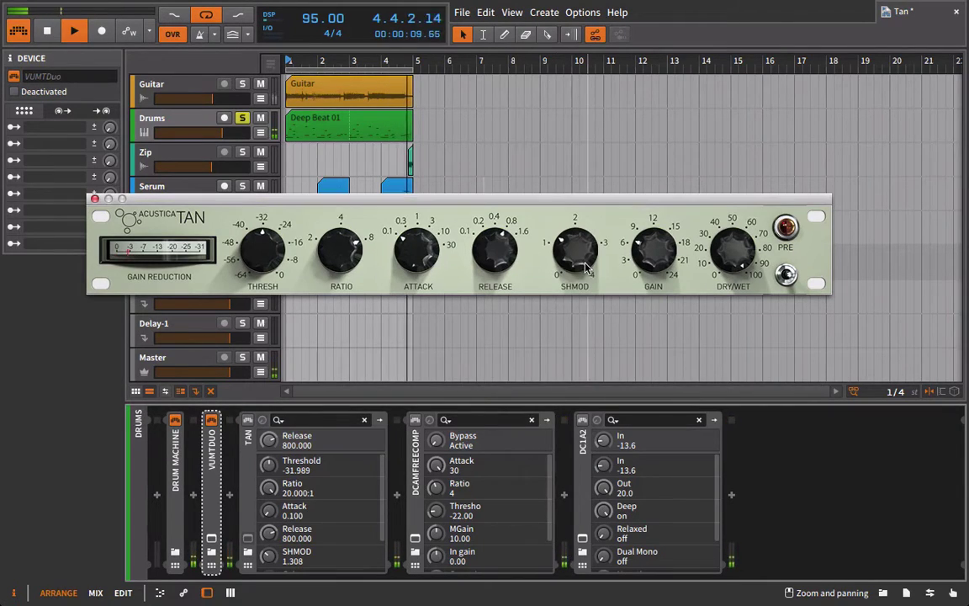
{"action": "left_click_drag", "start_coordinate": [575, 249], "coordinate": [612, 358]}
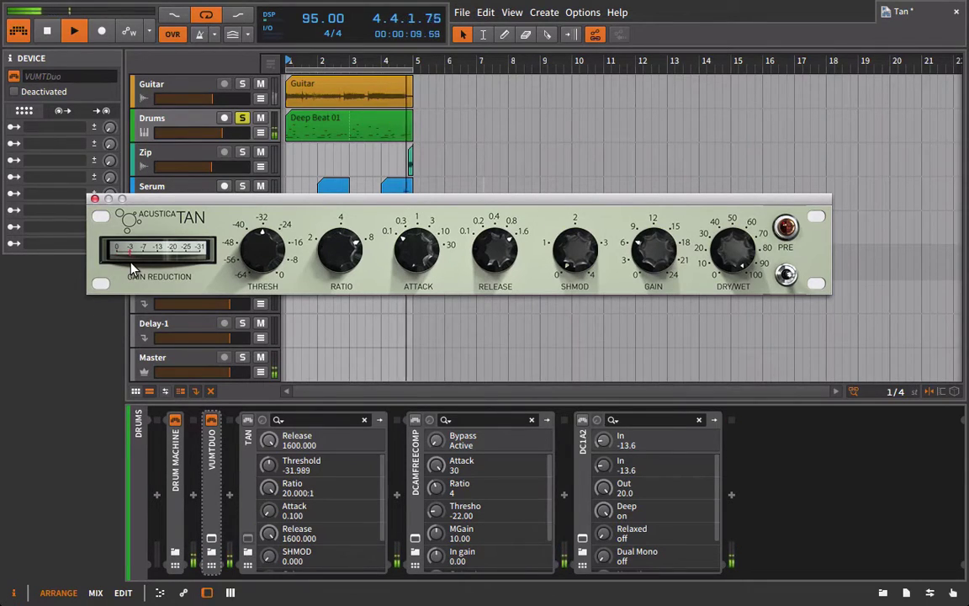
{"action": "left_click", "coordinate": [309, 469]}
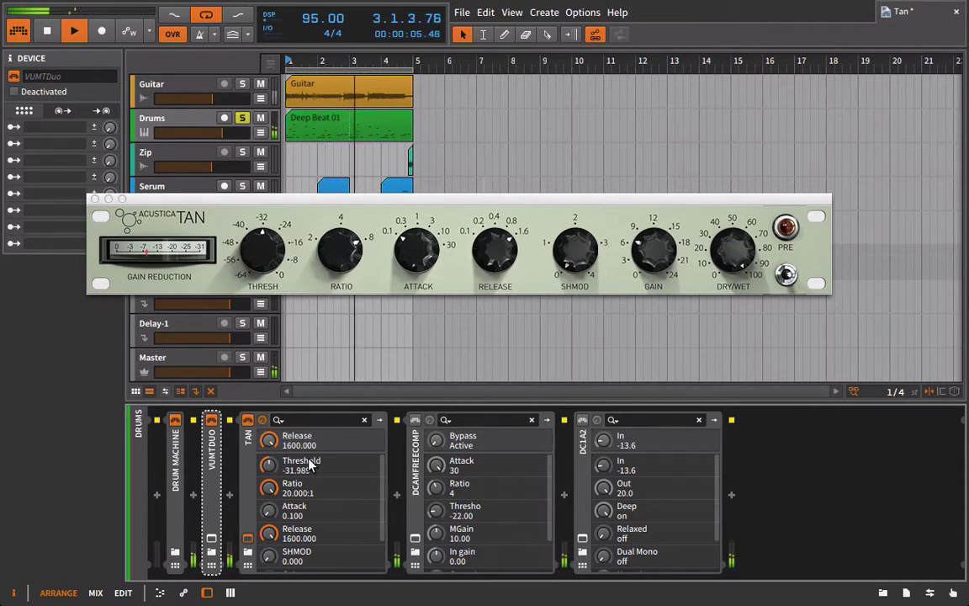
{"action": "left_click_drag", "start_coordinate": [345, 288], "coordinate": [313, 311]}
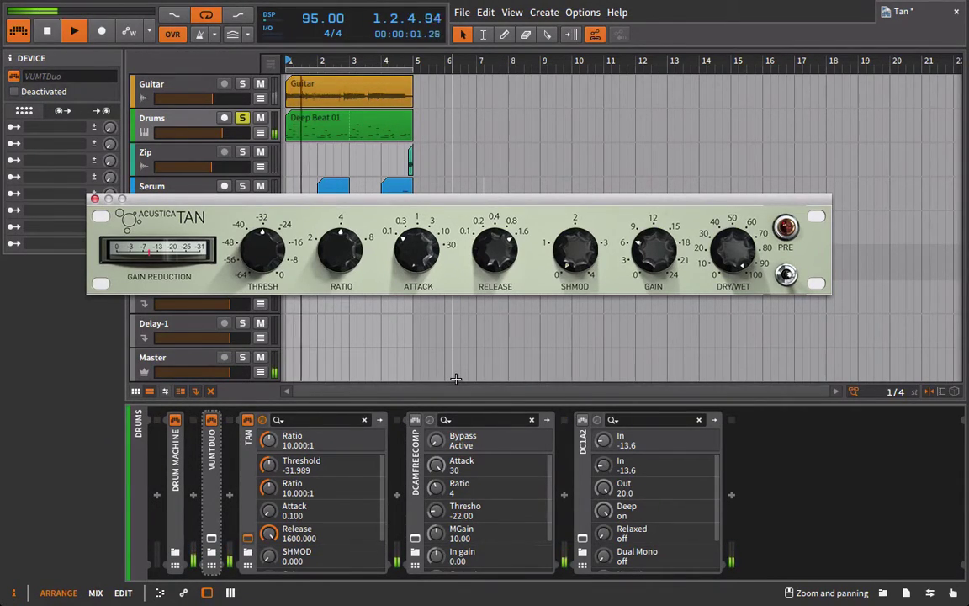
{"action": "left_click_drag", "start_coordinate": [249, 420], "coordinate": [249, 427]}
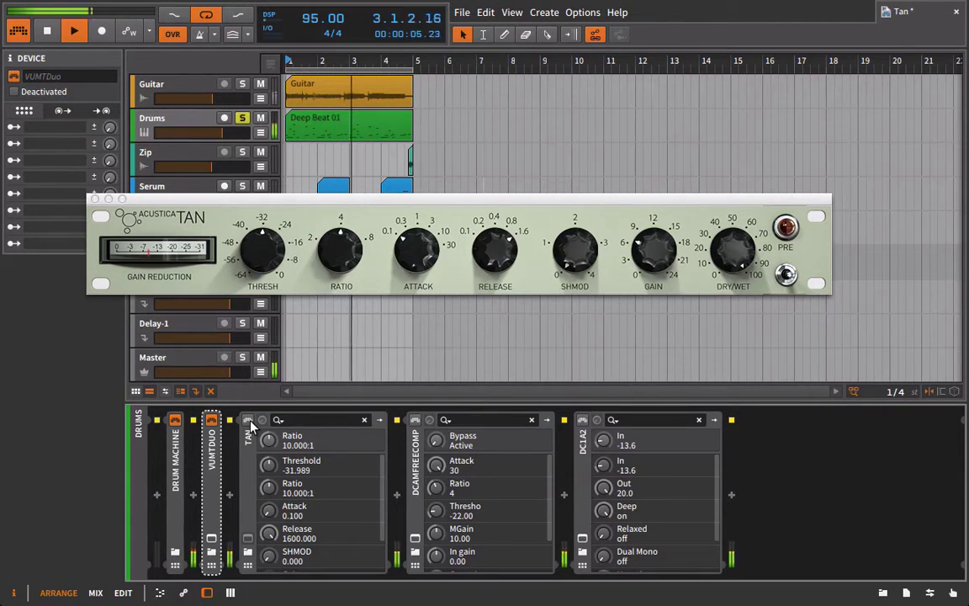
Close the Drums track's TAN plugin window
{"action": "left_click", "coordinate": [94, 199]}
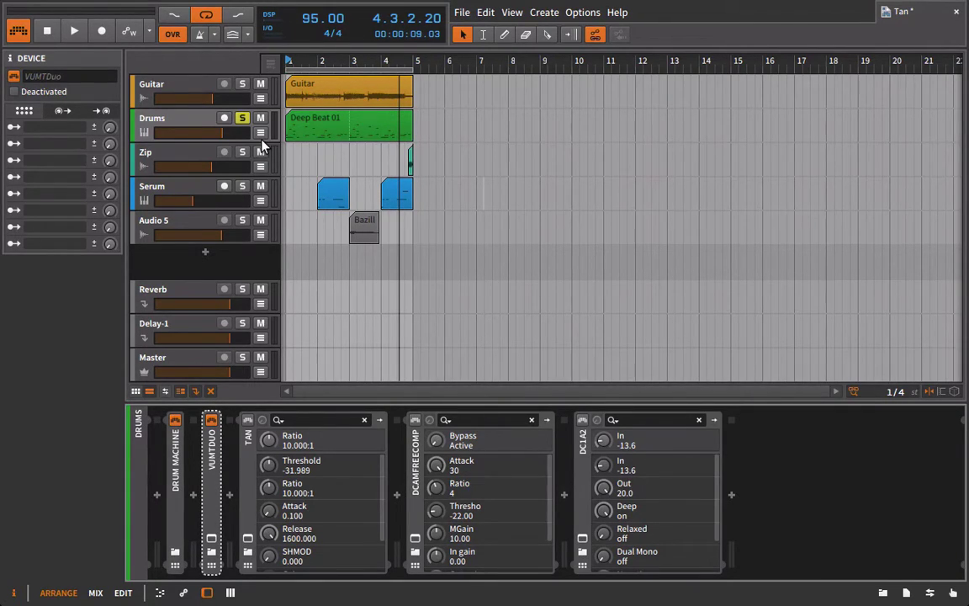
Select the Master track, dismiss its TAN window, and scroll right through its device chain
{"action": "left_click", "coordinate": [160, 354]}
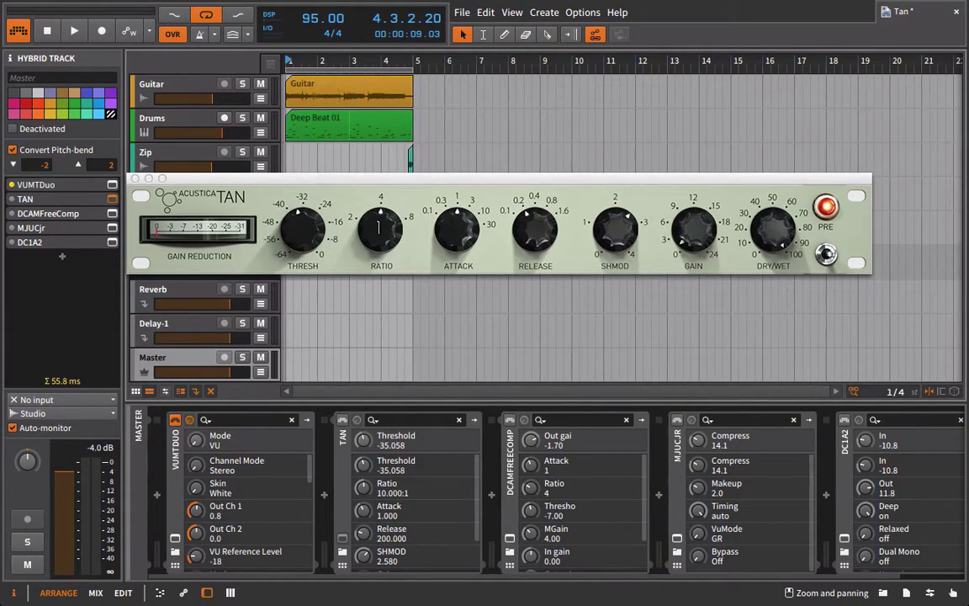
{"action": "left_click", "coordinate": [134, 178]}
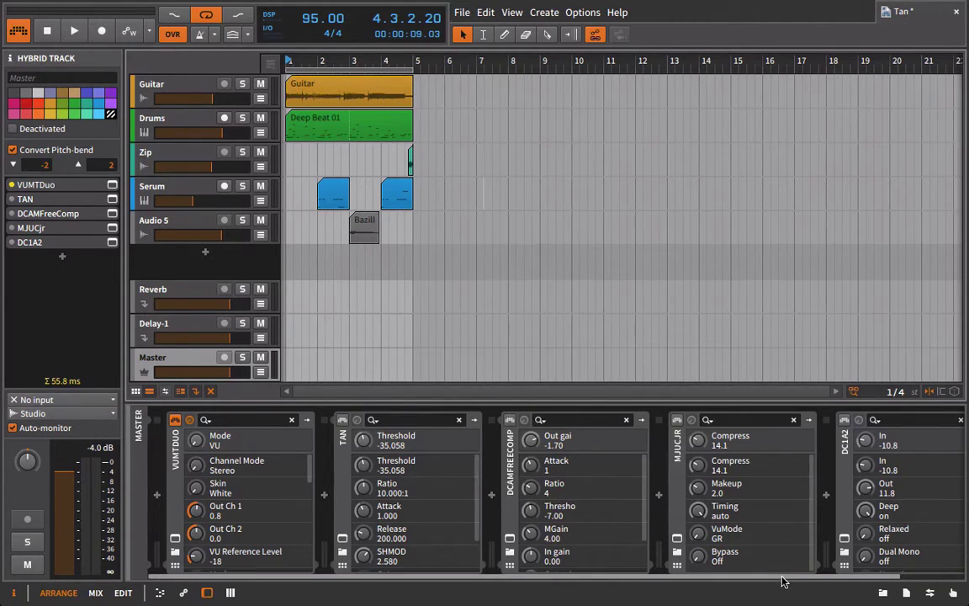
{"action": "scroll", "coordinate": [787, 581], "scroll_direction": "right", "scroll_amount": 3}
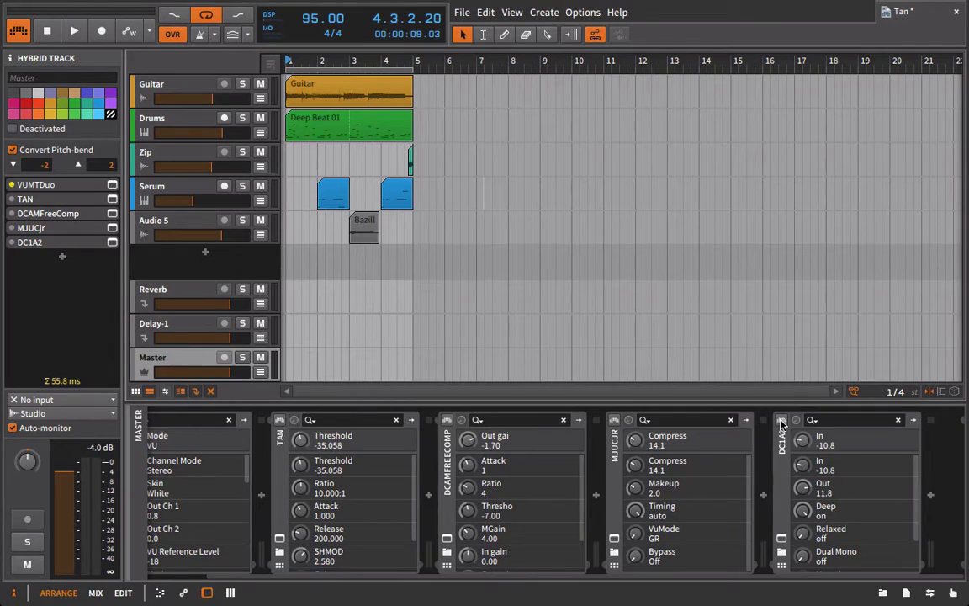
Start playback, set Drums volume to -1.521 dB, and raise the Master DC1A input to -9.4
{"action": "key", "text": "space"}
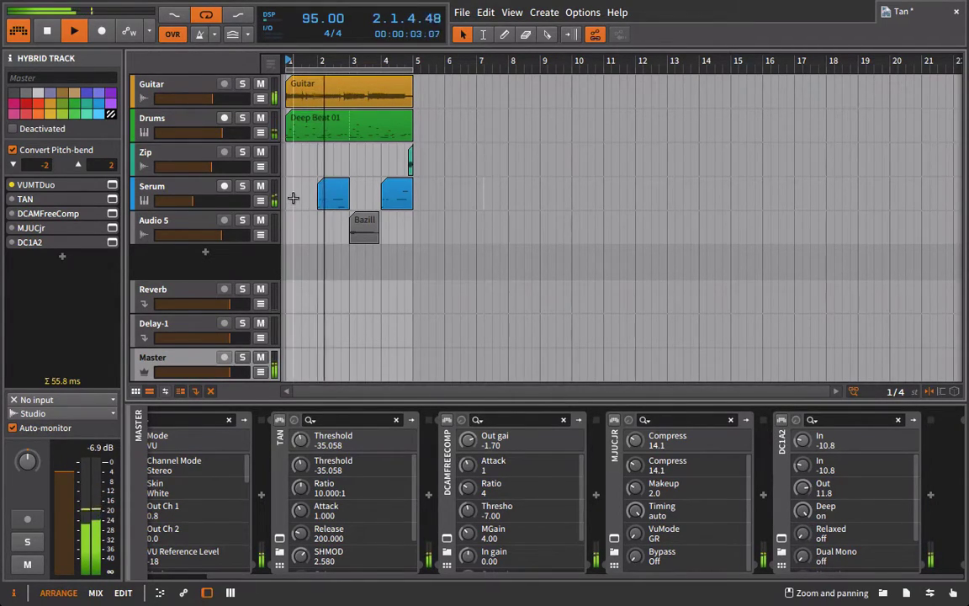
{"action": "left_click_drag", "start_coordinate": [223, 132], "coordinate": [227, 132]}
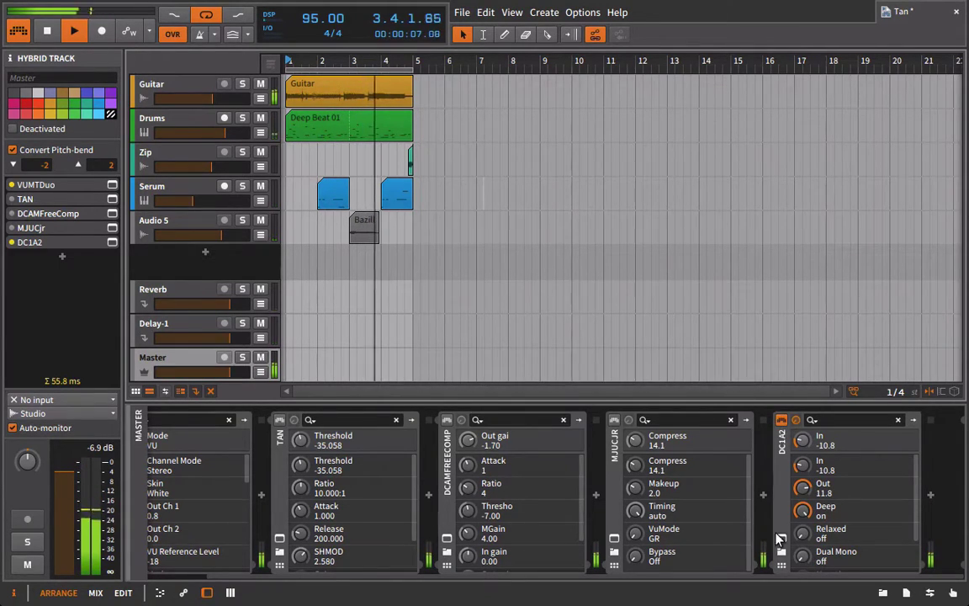
{"action": "left_click", "coordinate": [781, 539]}
{"action": "left_click_drag", "start_coordinate": [507, 150], "coordinate": [713, 81]}
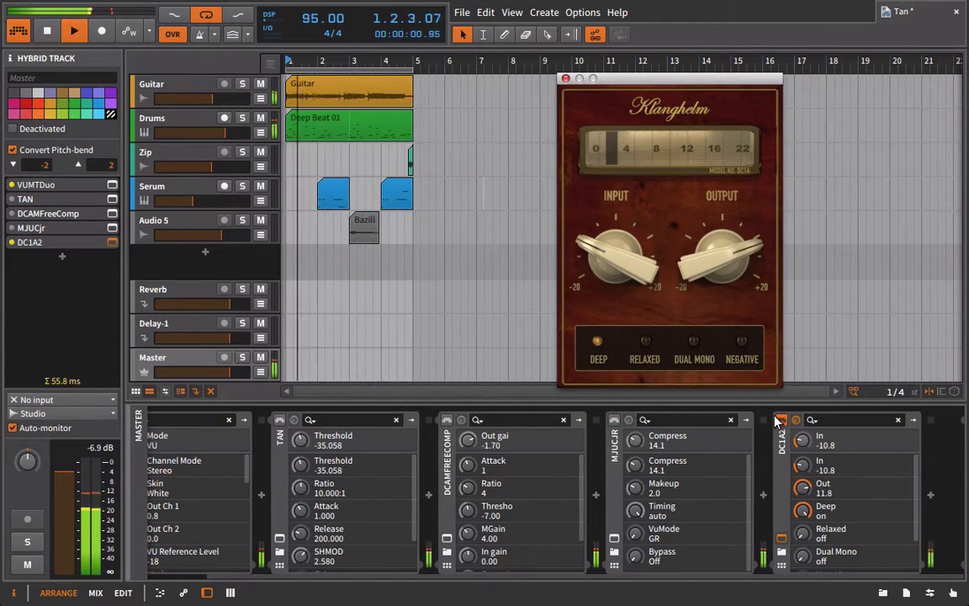
{"action": "left_click_drag", "start_coordinate": [634, 270], "coordinate": [634, 262]}
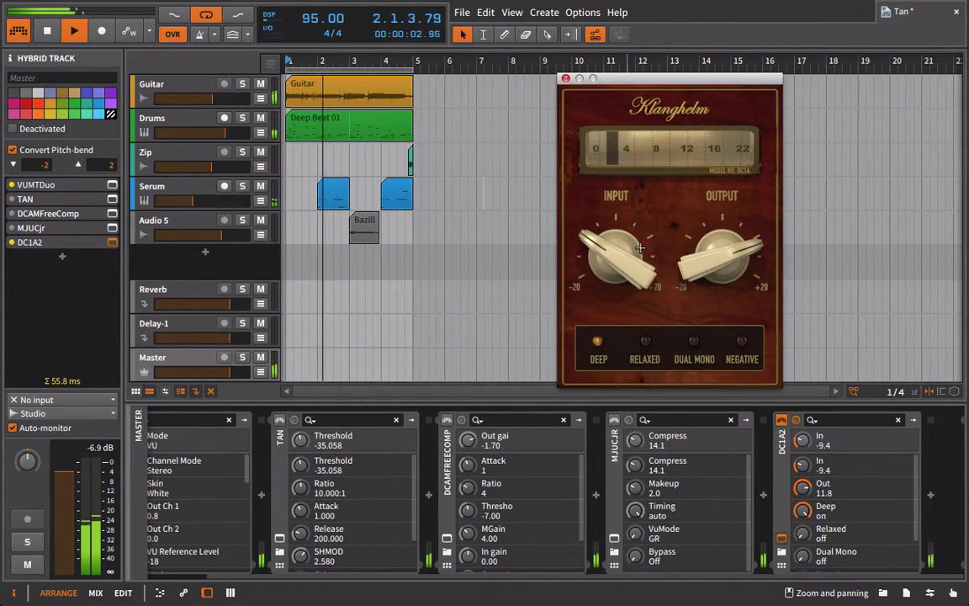
Compare the mix with DC1A2 bypassed and engaged, then close the DC1A window
{"action": "left_click", "coordinate": [781, 420]}
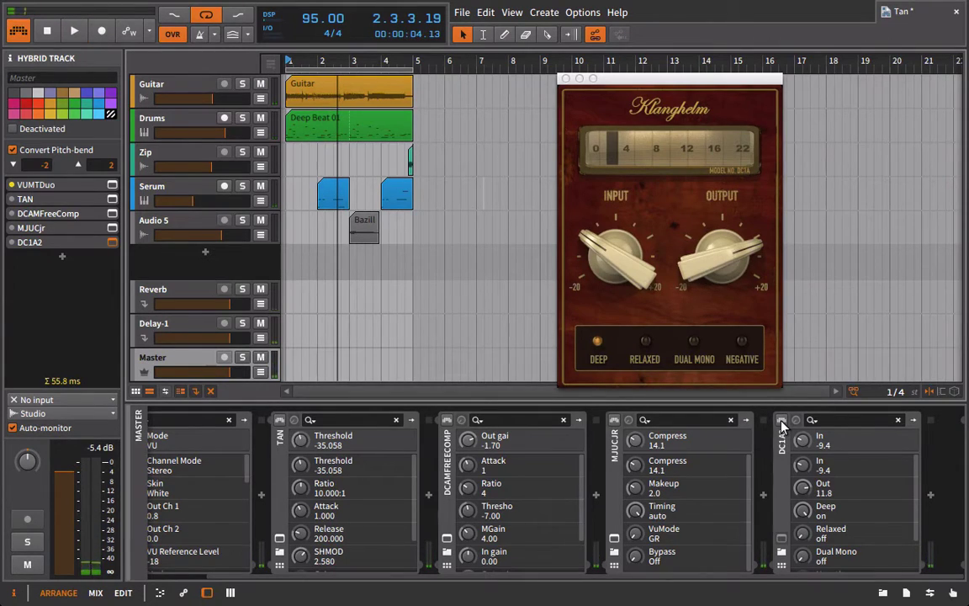
{"action": "key", "text": "space"}
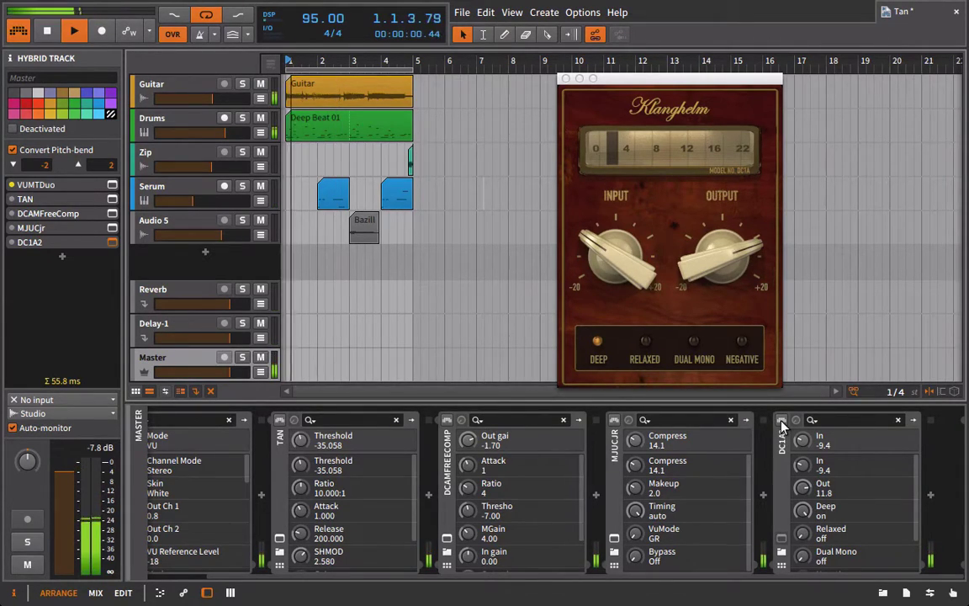
{"action": "left_click", "coordinate": [781, 420]}
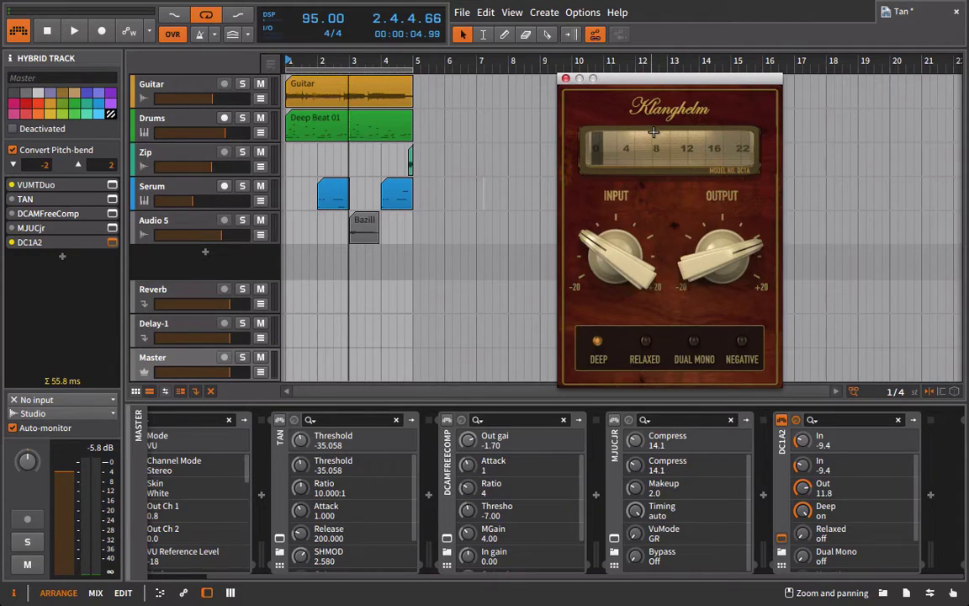
{"action": "left_click", "coordinate": [564, 79]}
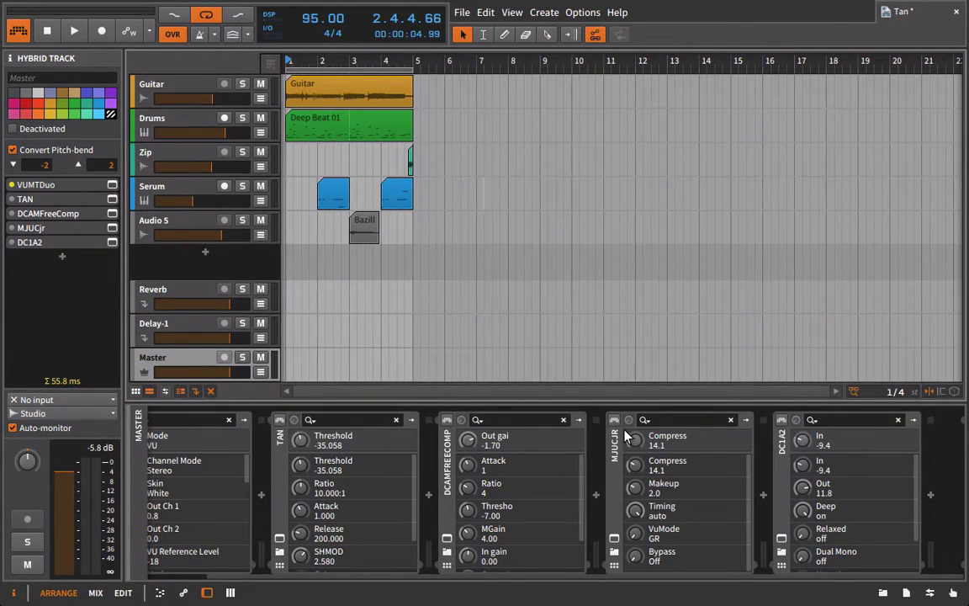
Play the mix and set MJUCjr's Compress to 17.3 and Make-up to 4.0
{"action": "key", "text": "space"}
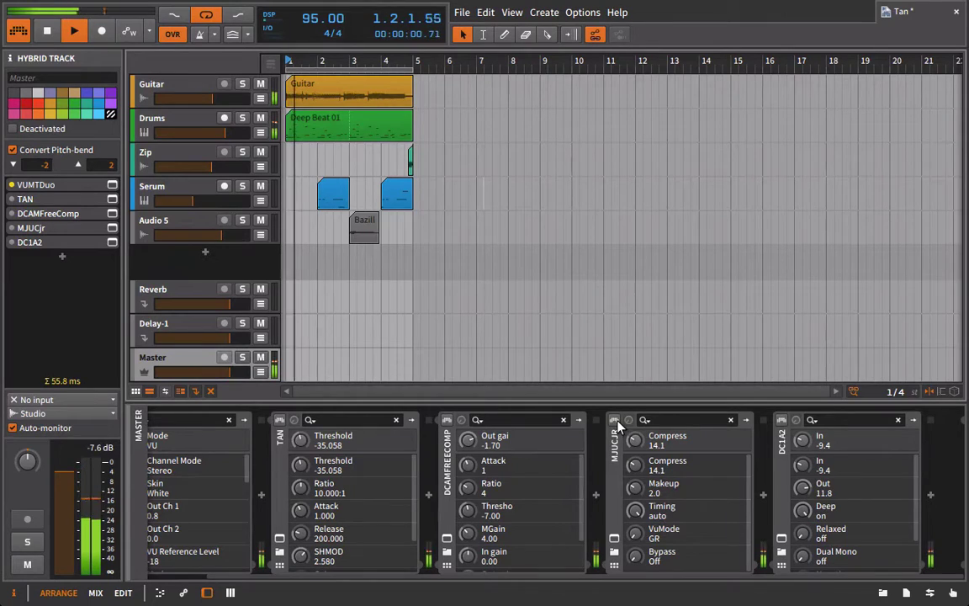
{"action": "left_click", "coordinate": [614, 420]}
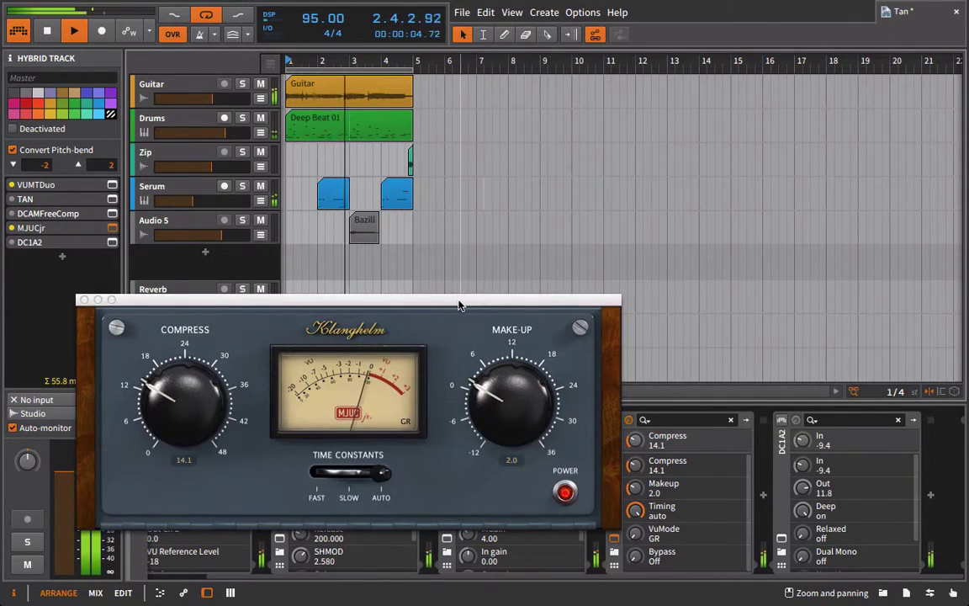
{"action": "left_click_drag", "start_coordinate": [462, 305], "coordinate": [611, 179]}
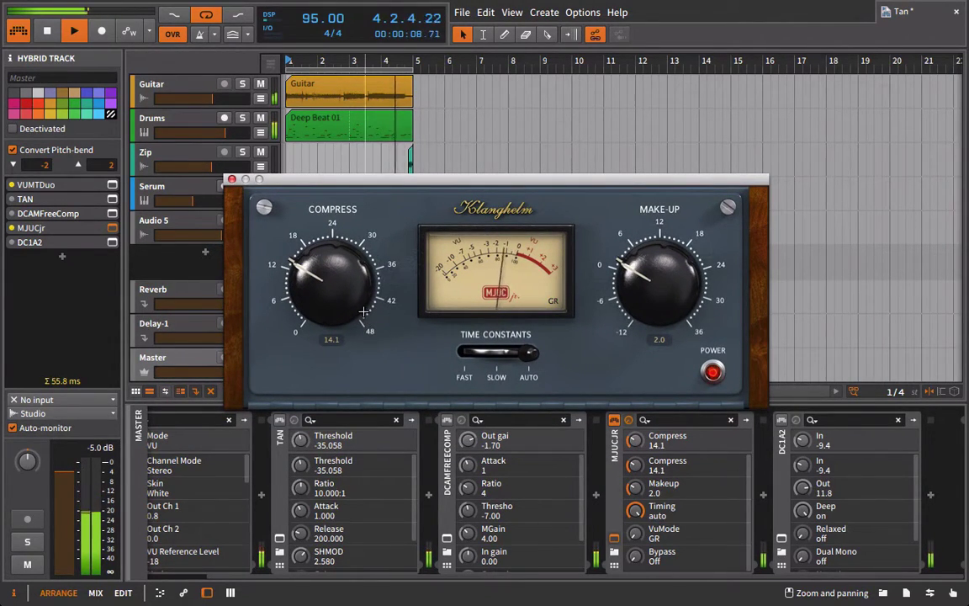
{"action": "left_click_drag", "start_coordinate": [352, 304], "coordinate": [362, 281]}
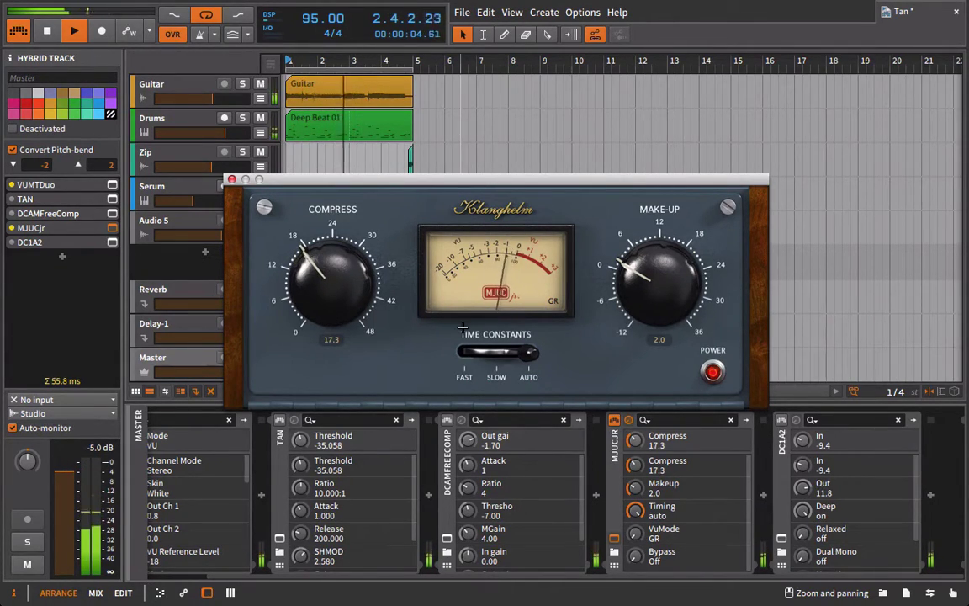
{"action": "left_click_drag", "start_coordinate": [685, 279], "coordinate": [685, 269]}
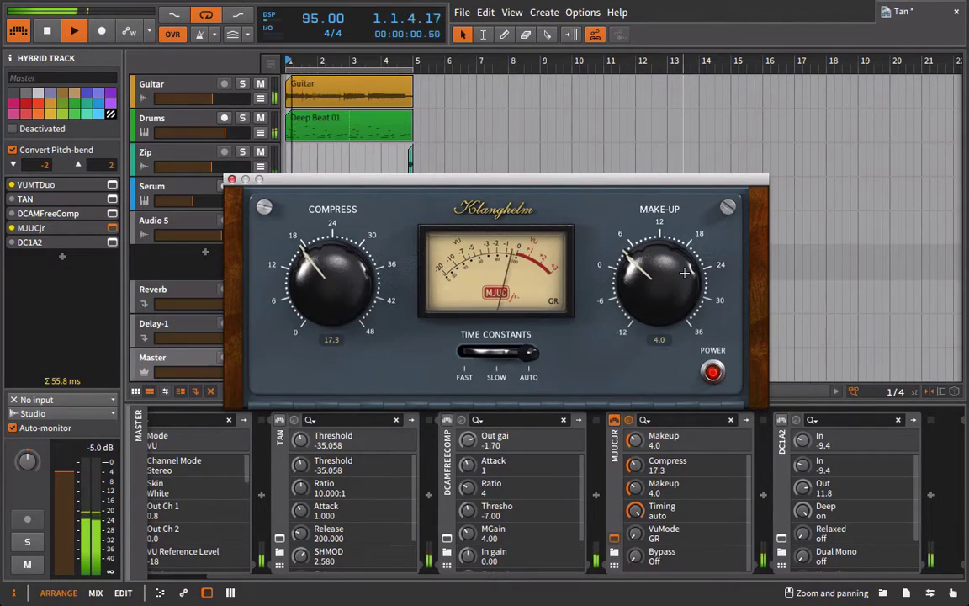
Bypass and re-enable MJUCjr to compare the sound, then close its window
{"action": "left_click", "coordinate": [613, 428]}
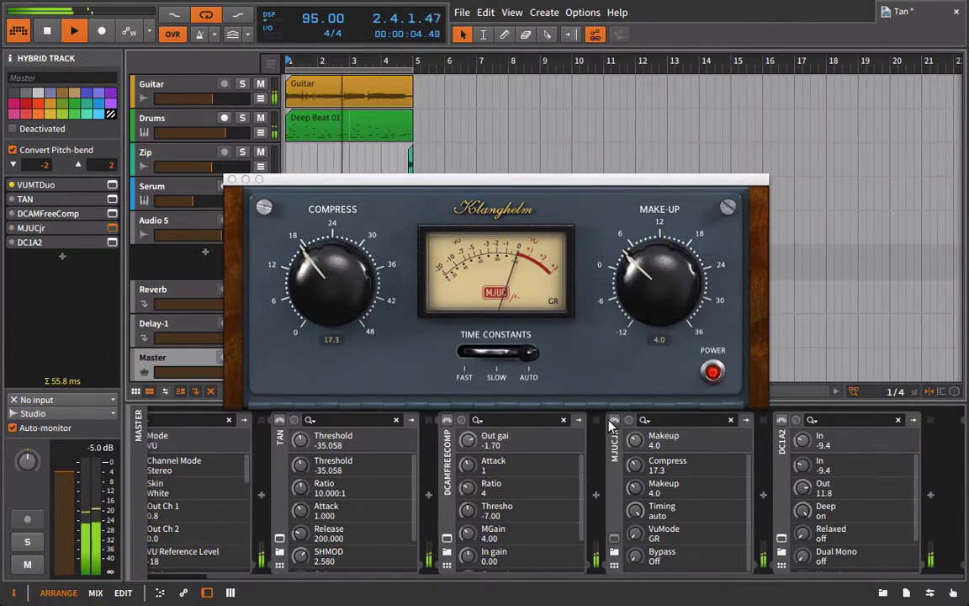
{"action": "left_click", "coordinate": [613, 427]}
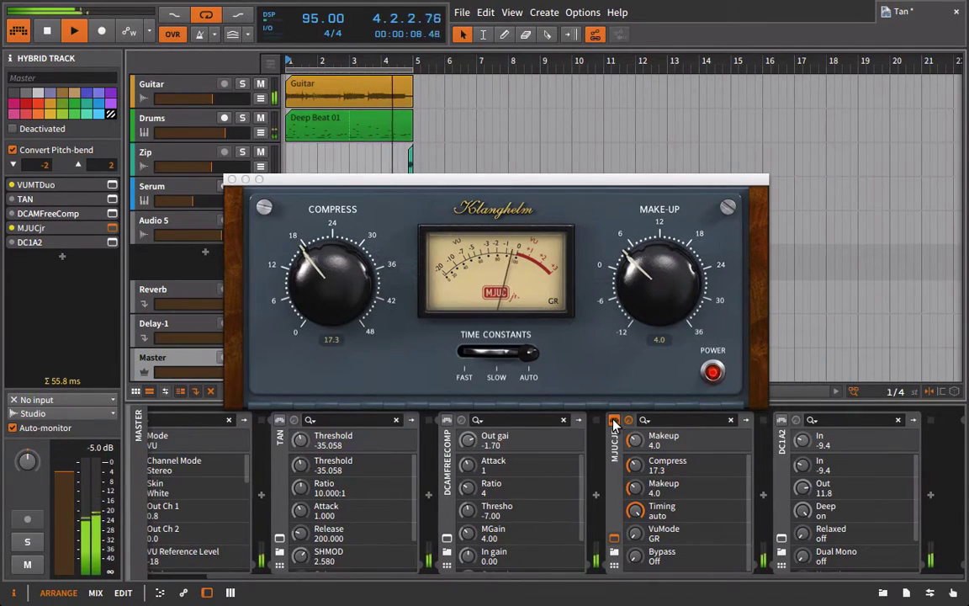
{"action": "left_click", "coordinate": [233, 180]}
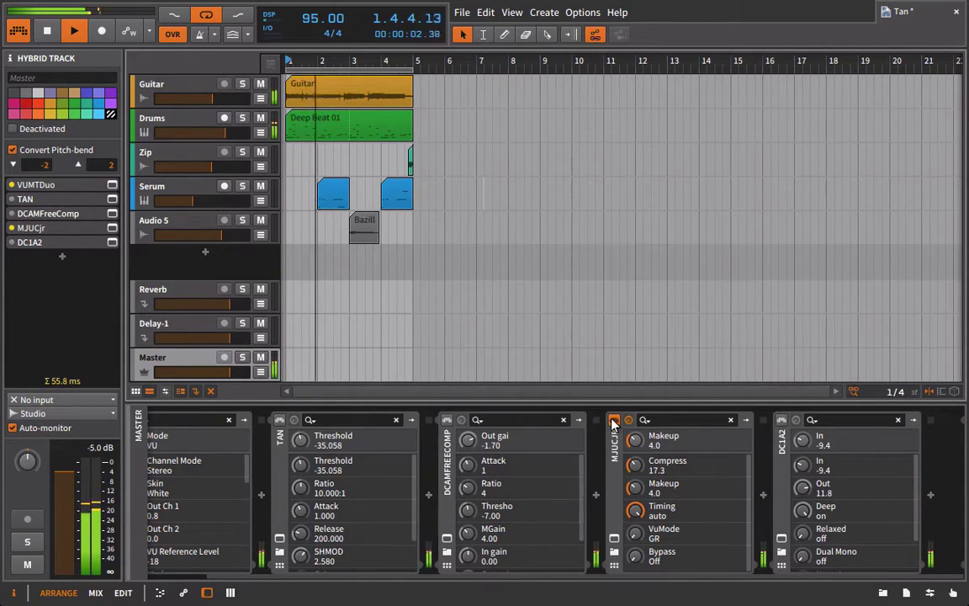
Open the Master's DCAM FreeComp interface and move it to the upper right
{"action": "left_click", "coordinate": [449, 436]}
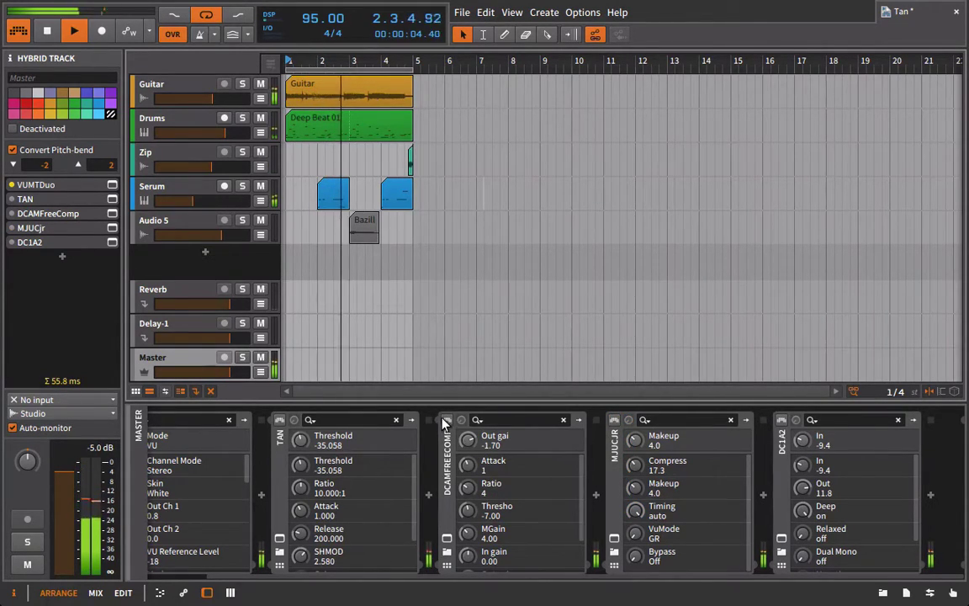
{"action": "left_click", "coordinate": [447, 539]}
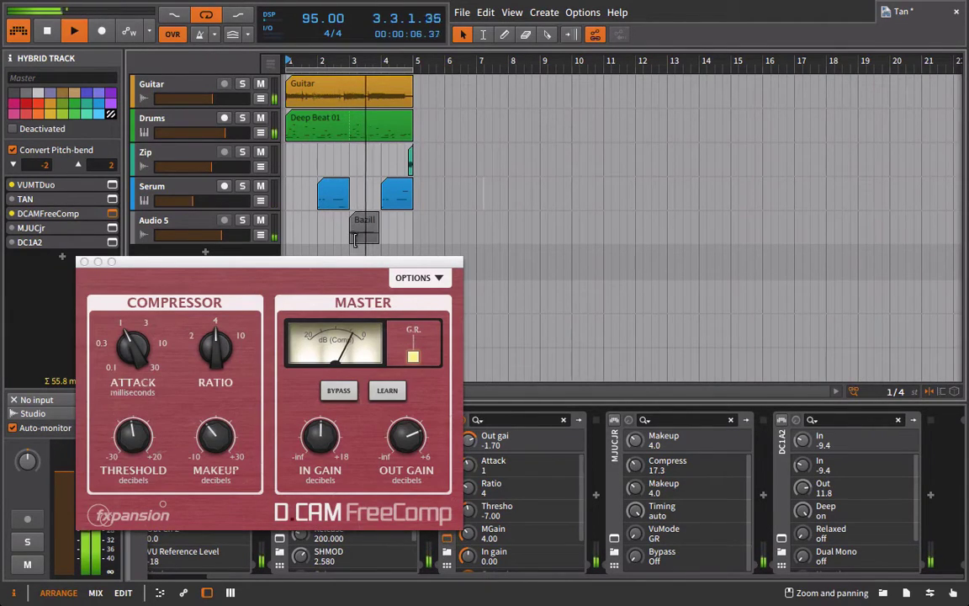
{"action": "left_click_drag", "start_coordinate": [355, 264], "coordinate": [609, 142]}
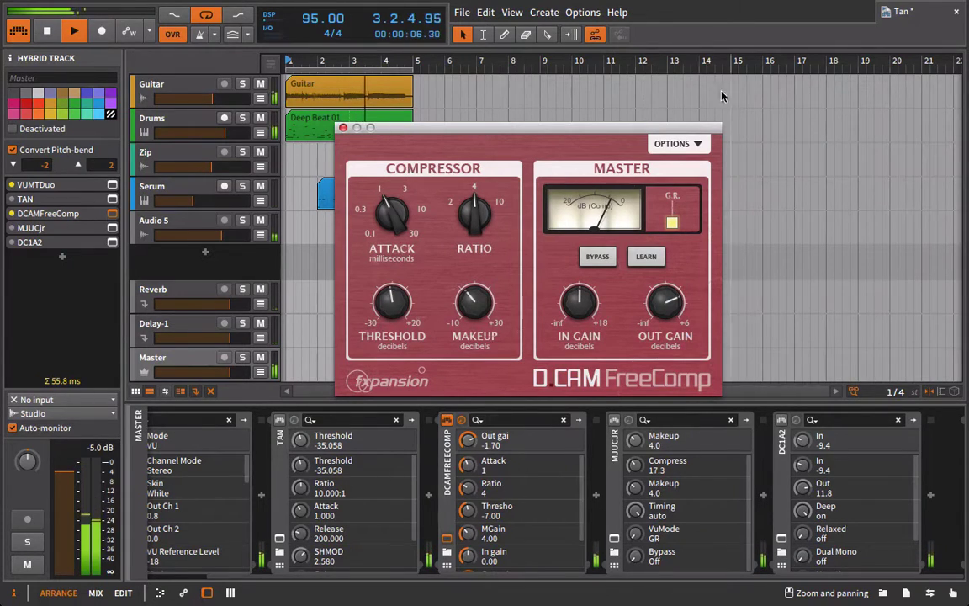
{"action": "left_click_drag", "start_coordinate": [590, 126], "coordinate": [748, 65]}
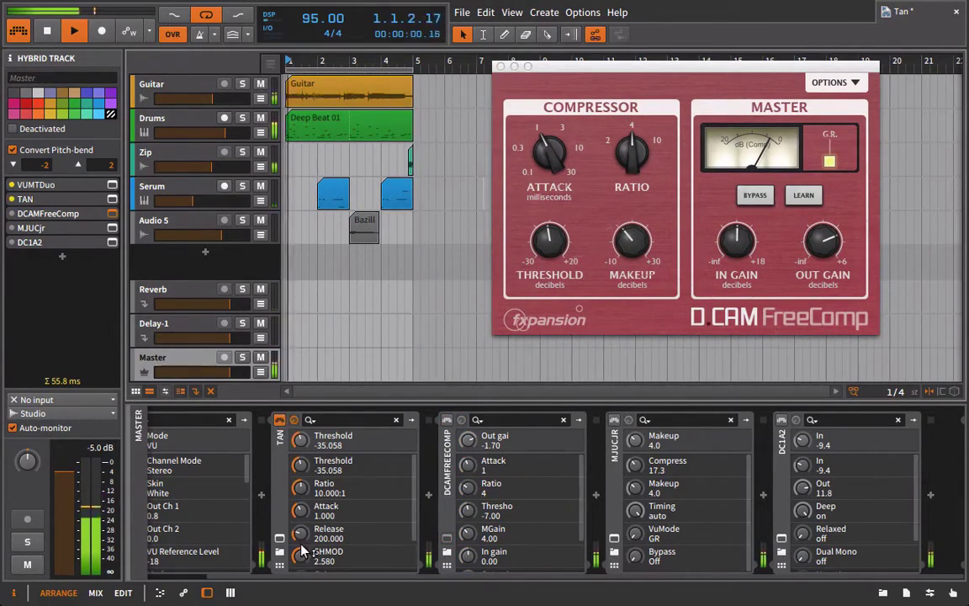
Open the Master TAN and set attack 3.000, threshold -30.426, ratio 0.000:1, with PRE on
{"action": "left_click", "coordinate": [280, 543]}
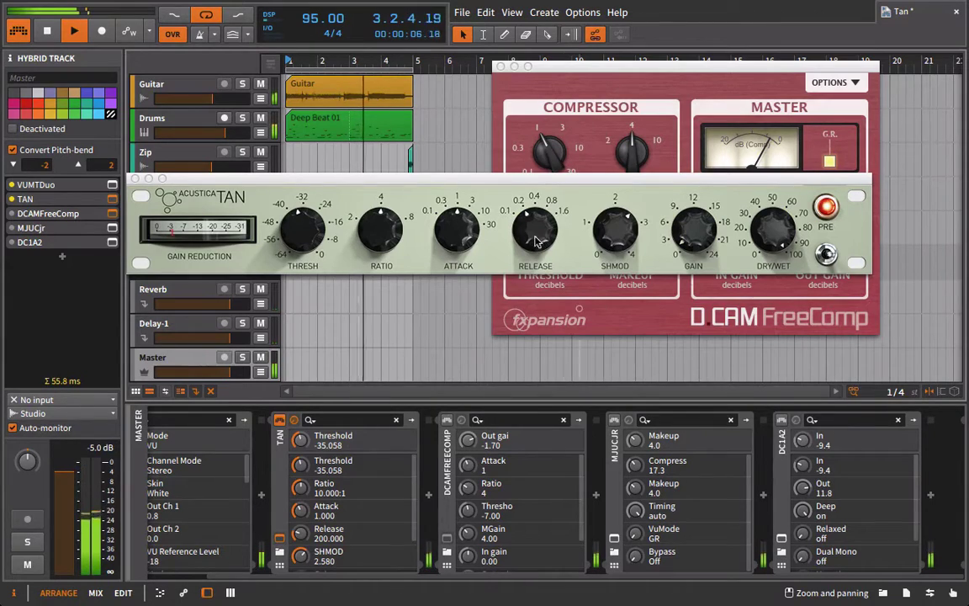
{"action": "left_click_drag", "start_coordinate": [469, 231], "coordinate": [511, 269]}
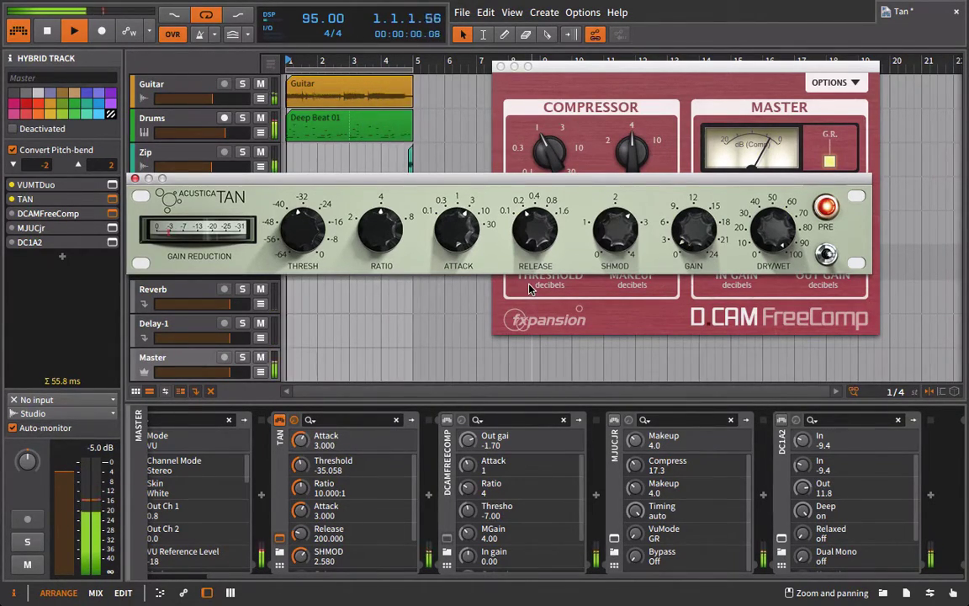
{"action": "left_click_drag", "start_coordinate": [311, 220], "coordinate": [298, 222]}
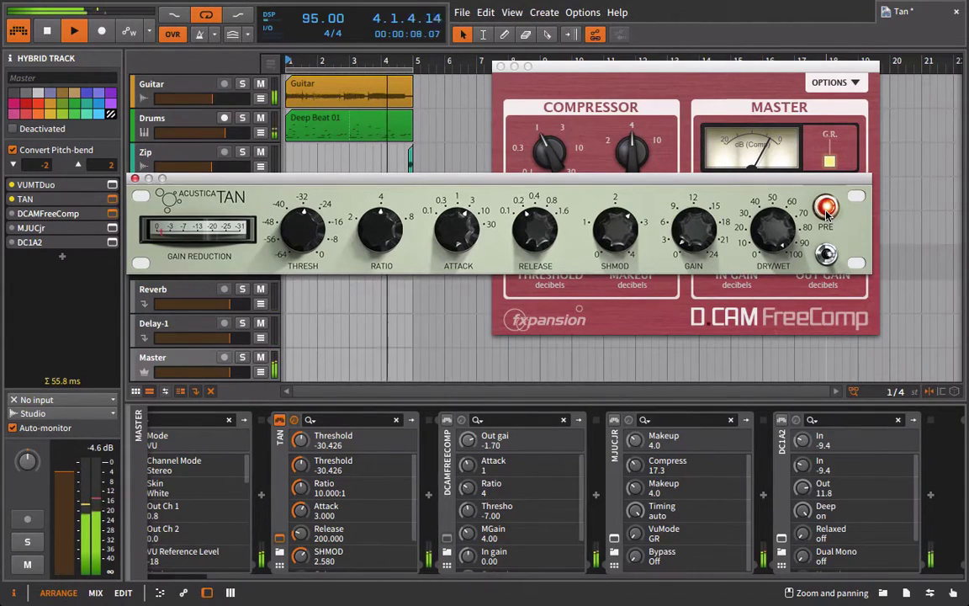
{"action": "left_click_drag", "start_coordinate": [705, 237], "coordinate": [705, 235]}
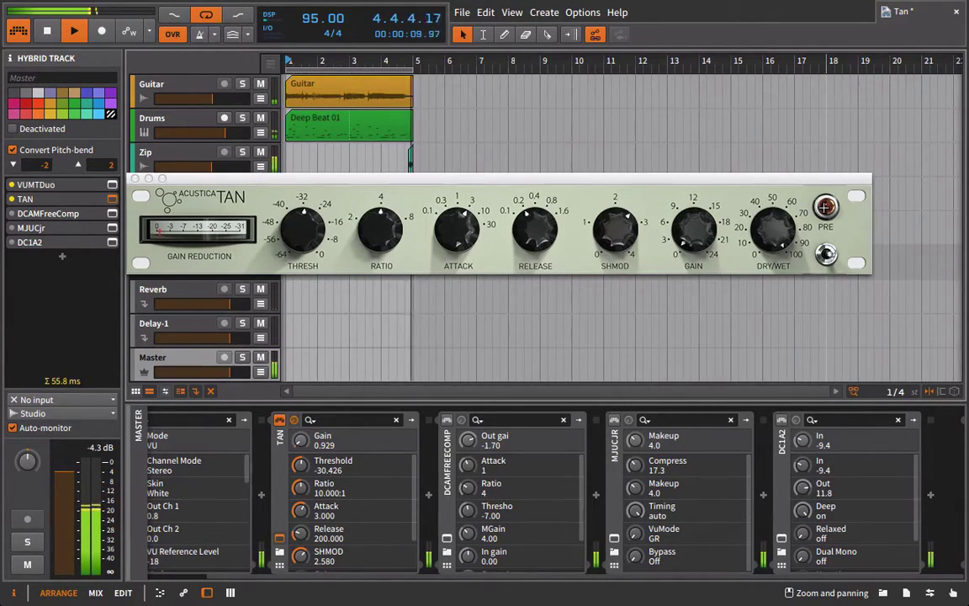
{"action": "left_click", "coordinate": [826, 207]}
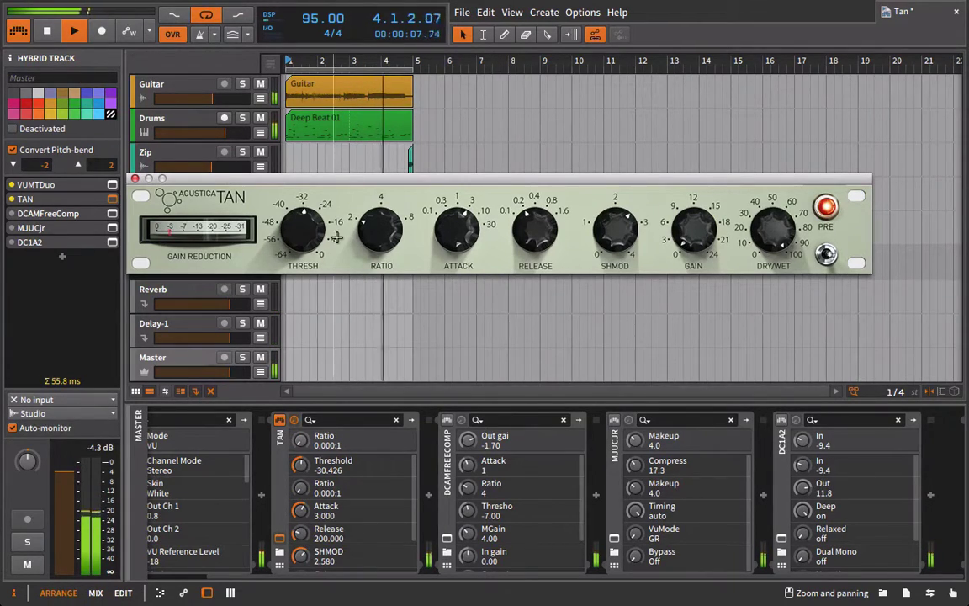
Raise the Master TAN threshold to -24.085, then bypass and re-enable TAN to compare
{"action": "left_click_drag", "start_coordinate": [287, 225], "coordinate": [286, 209]}
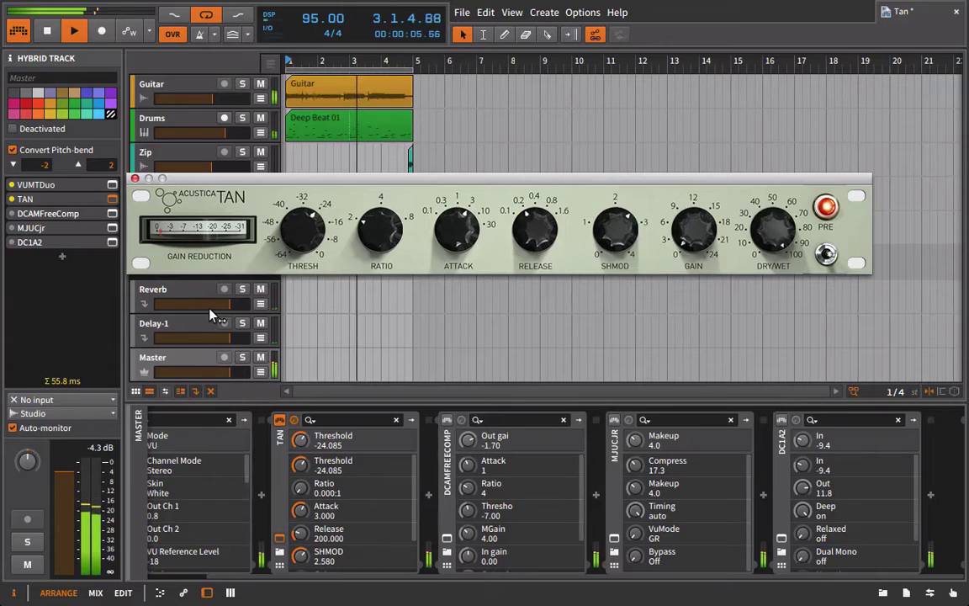
{"action": "left_click", "coordinate": [279, 419]}
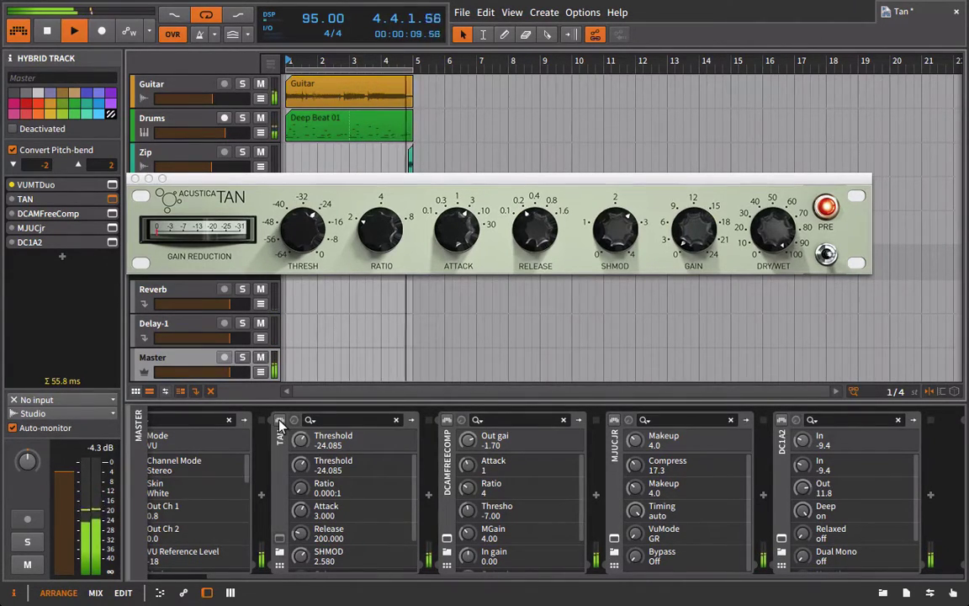
{"action": "left_click", "coordinate": [280, 421]}
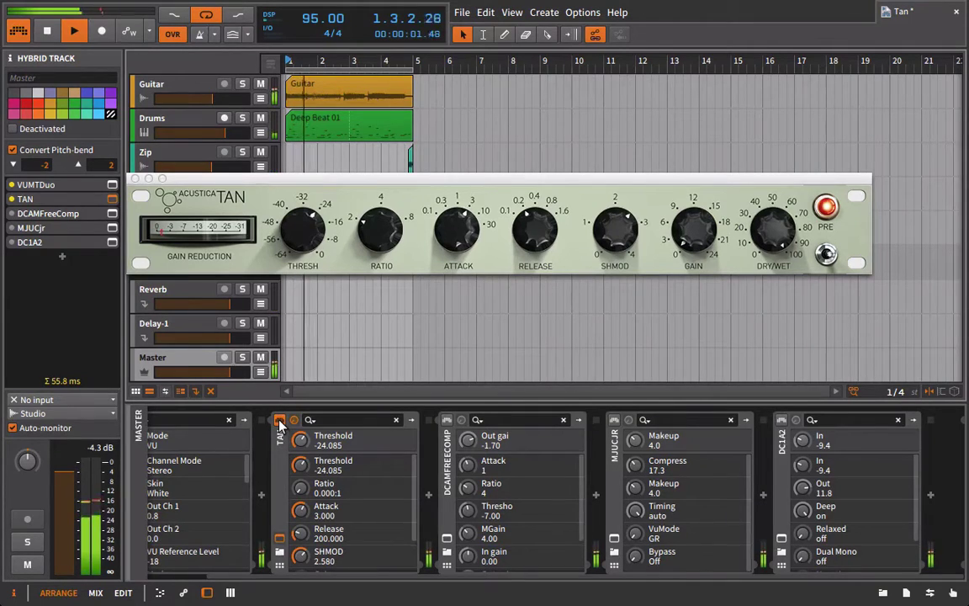
Close the Master TAN plugin window
{"action": "left_click", "coordinate": [135, 178]}
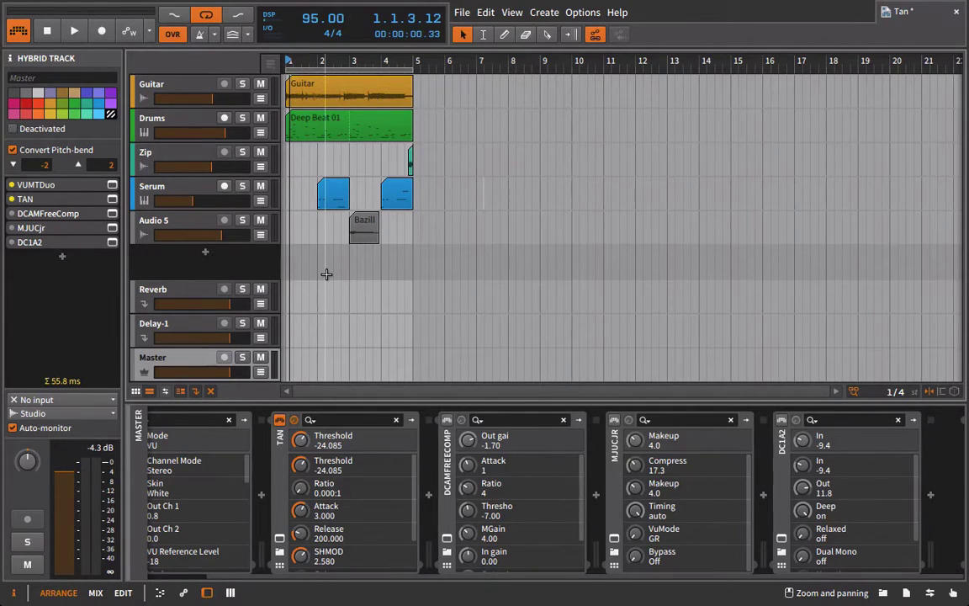
Reopen the Master's TAN compressor window from its device in the chain, threshold still -24.085
{"action": "left_click", "coordinate": [281, 537]}
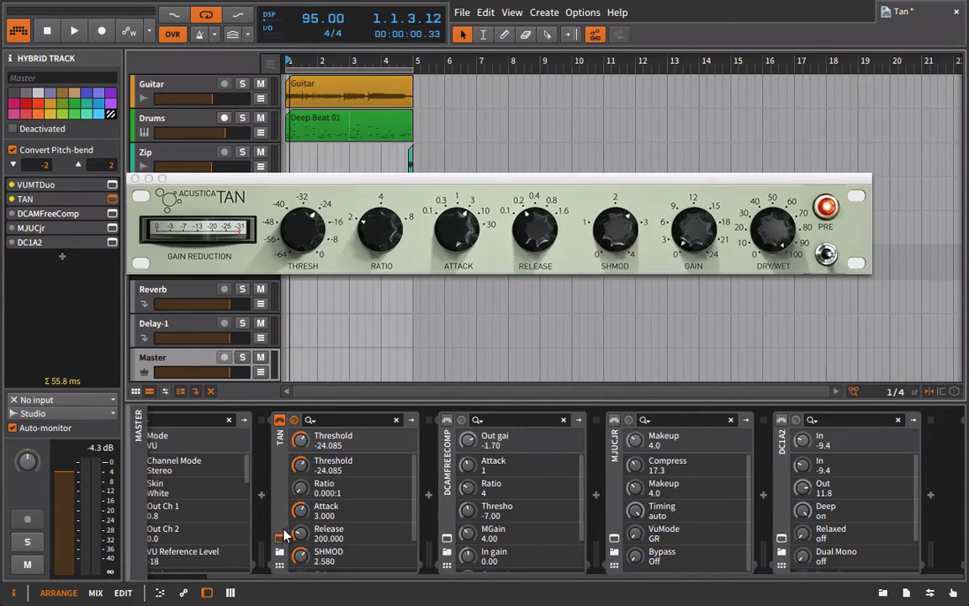